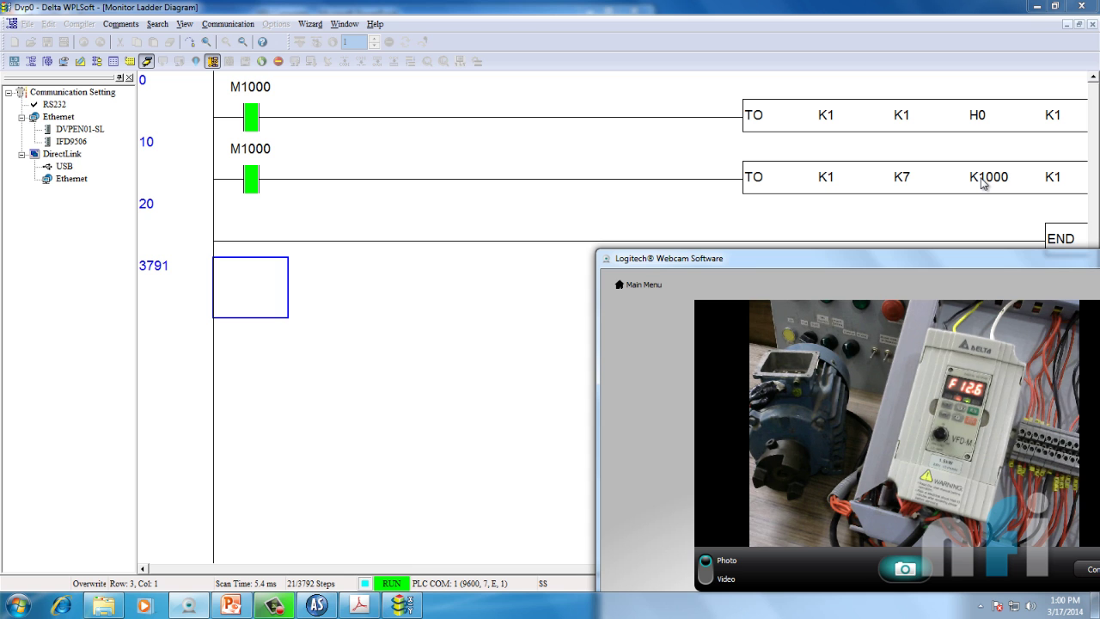
Bring the VFD presentation to the front over the running ladder
click(231, 606)
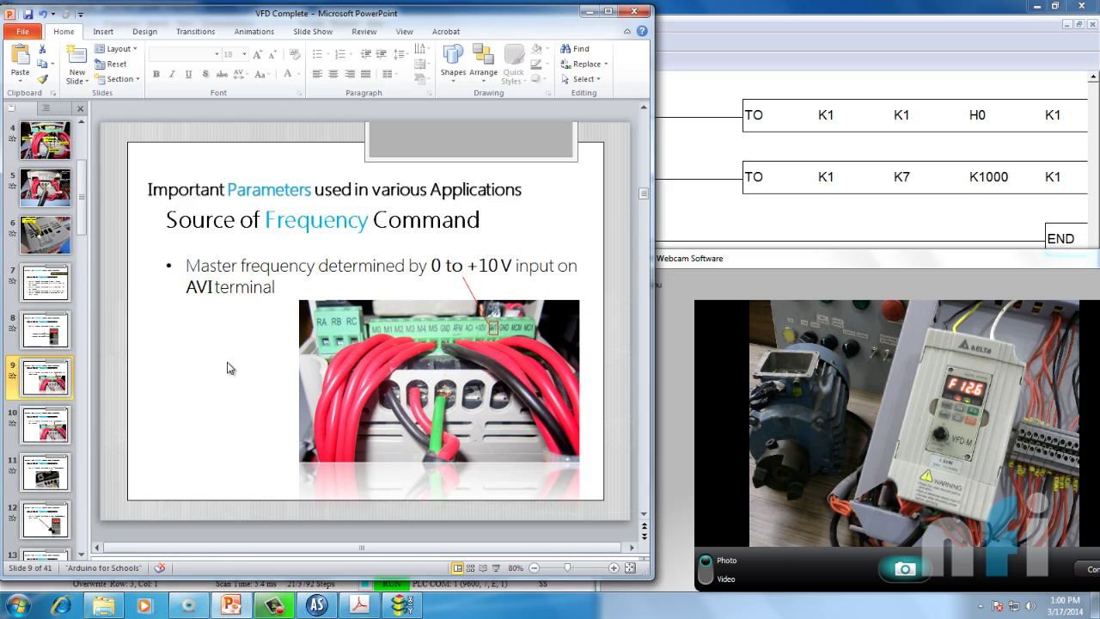
Look over the VFD wiring diagram and Analog Card Bits table, then return to the ladder
click(316, 605)
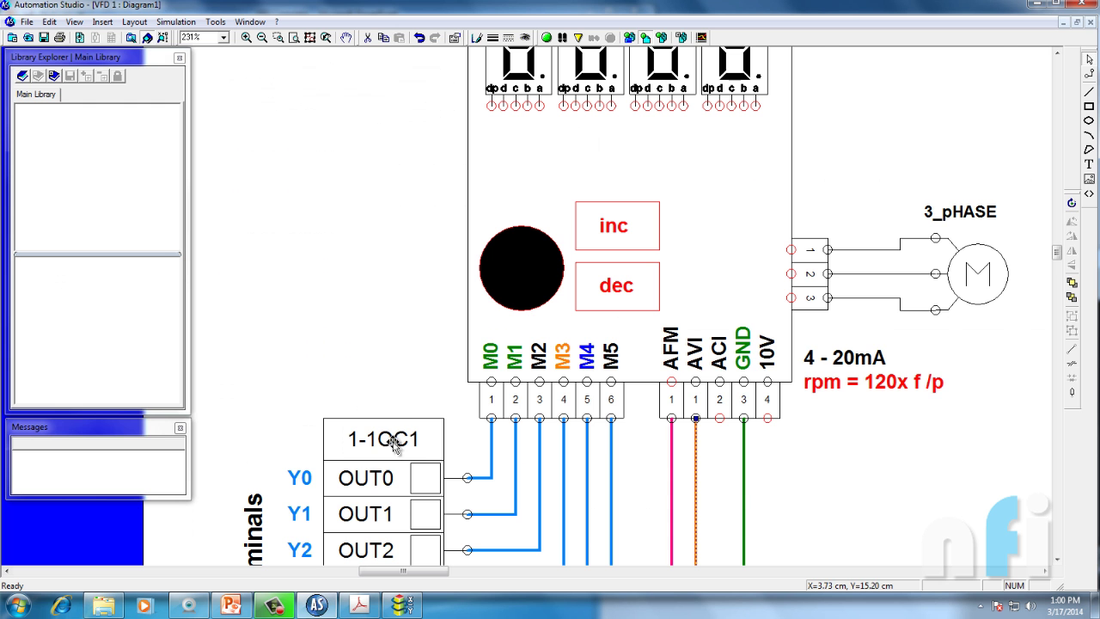
scroll(386, 442, down, 9)
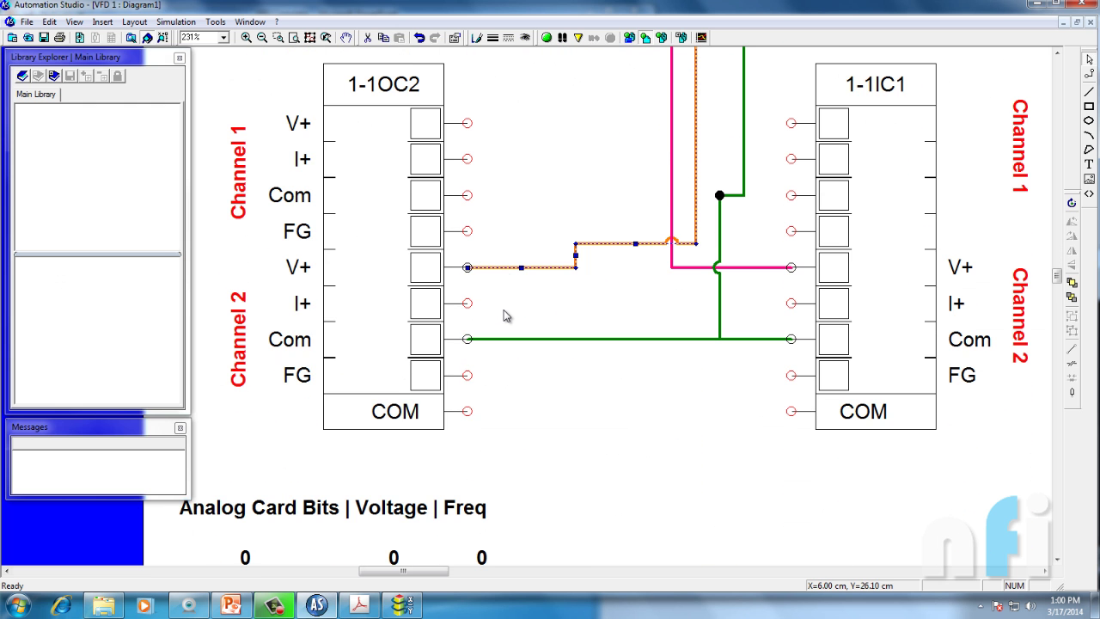
scroll(505, 326, down, 3)
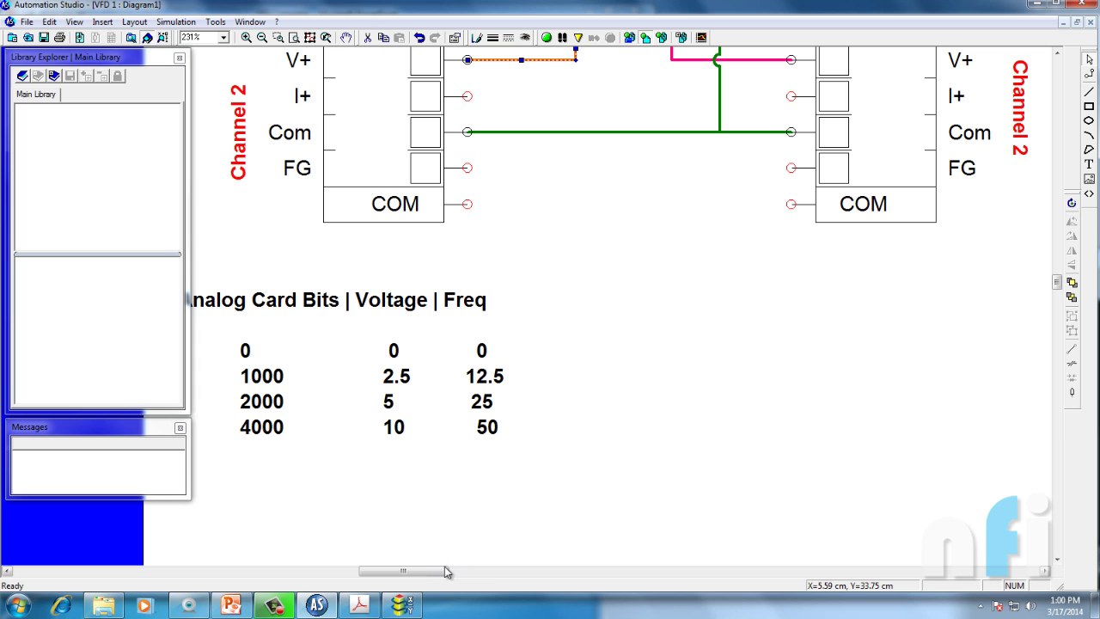
drag(434, 574, 429, 575)
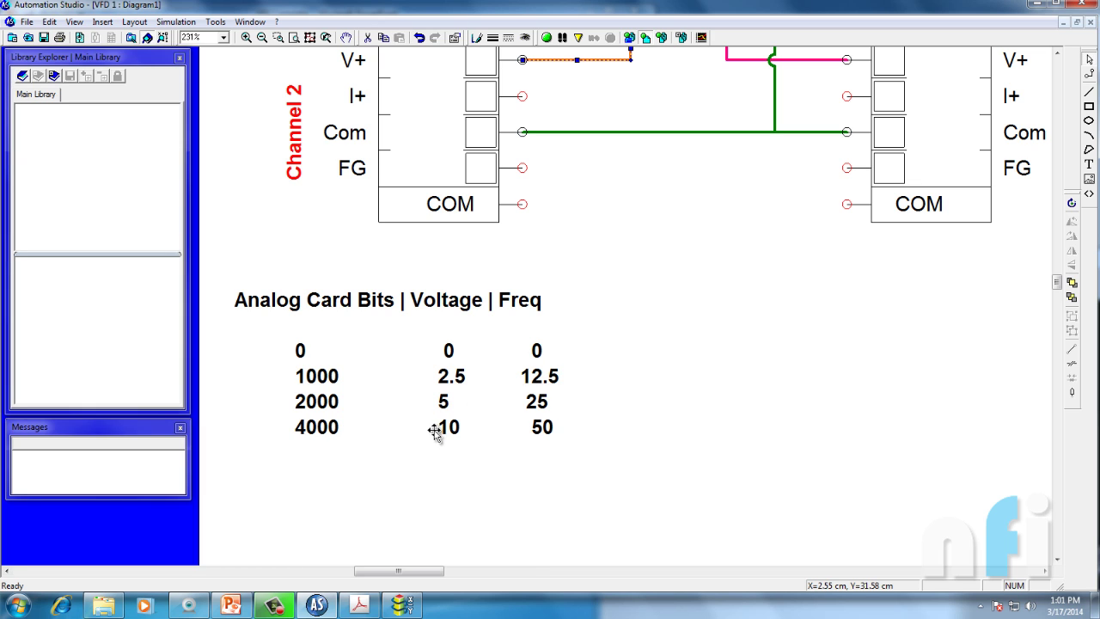
click(398, 606)
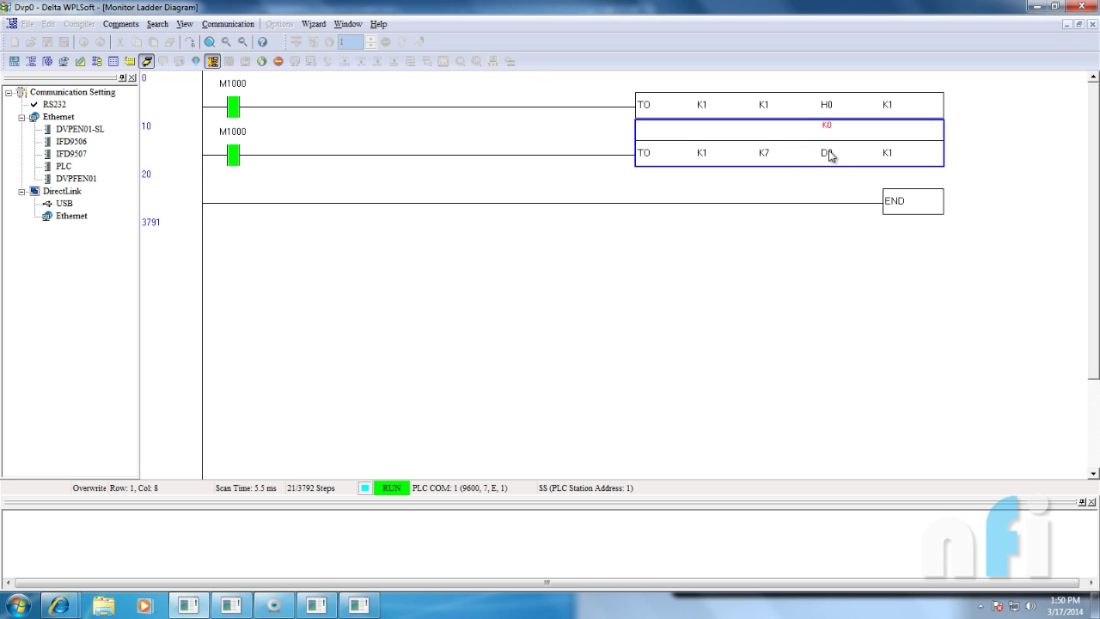
Shrink the ladder window, move it top-left and auto-hide the communication pane
click(1058, 7)
drag(518, 120, 304, 92)
click(194, 168)
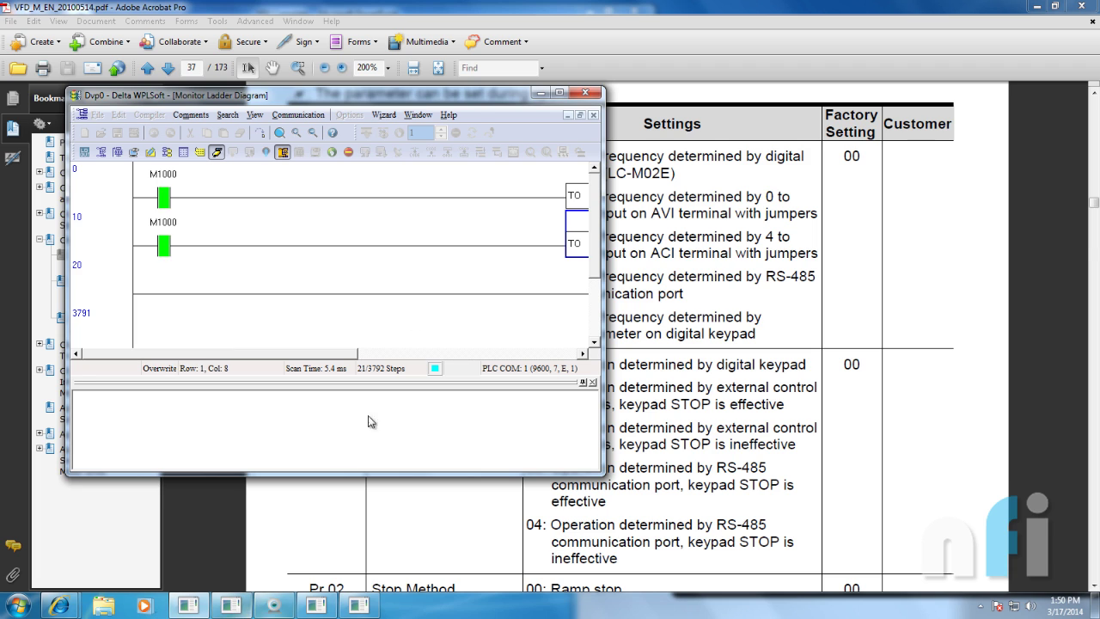
Show the live webcam view of the drive beside the ladder's TO rung using D0
click(273, 605)
drag(386, 94, 329, 72)
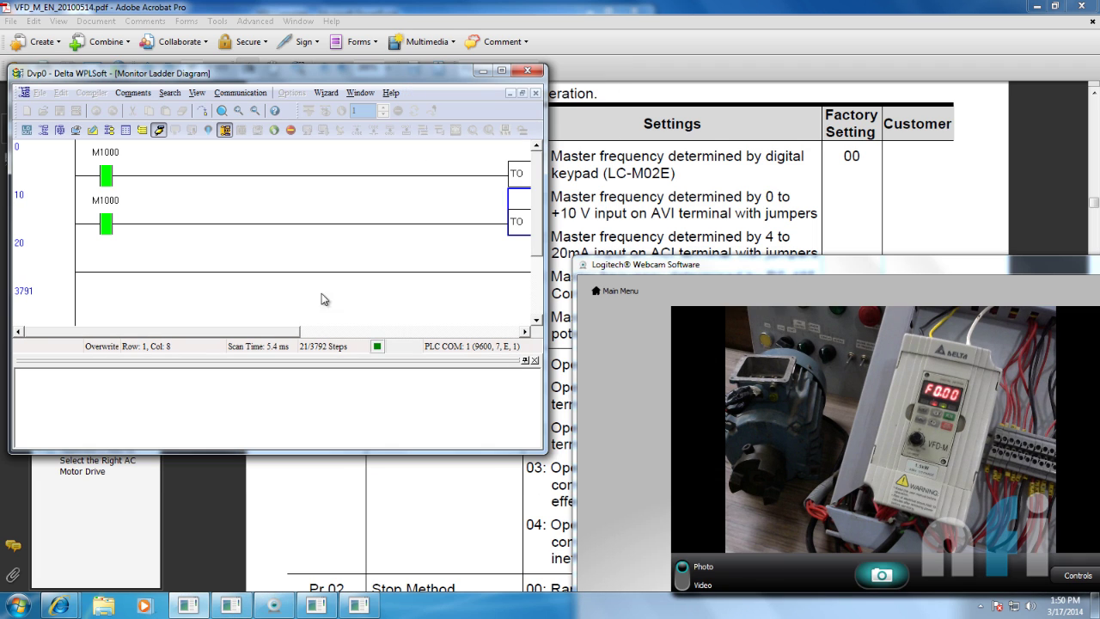
drag(277, 330, 304, 239)
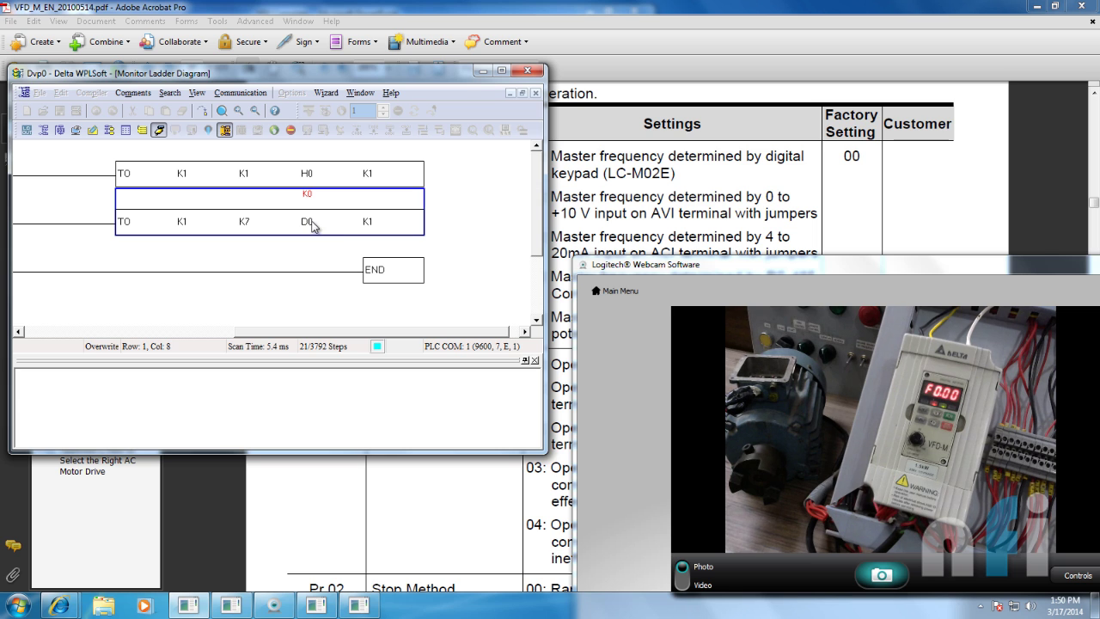
right_click(312, 226)
Change D0's present value to K2000, K4000, K500, then K1000, so the drive reads 12.6 Hz
click(342, 229)
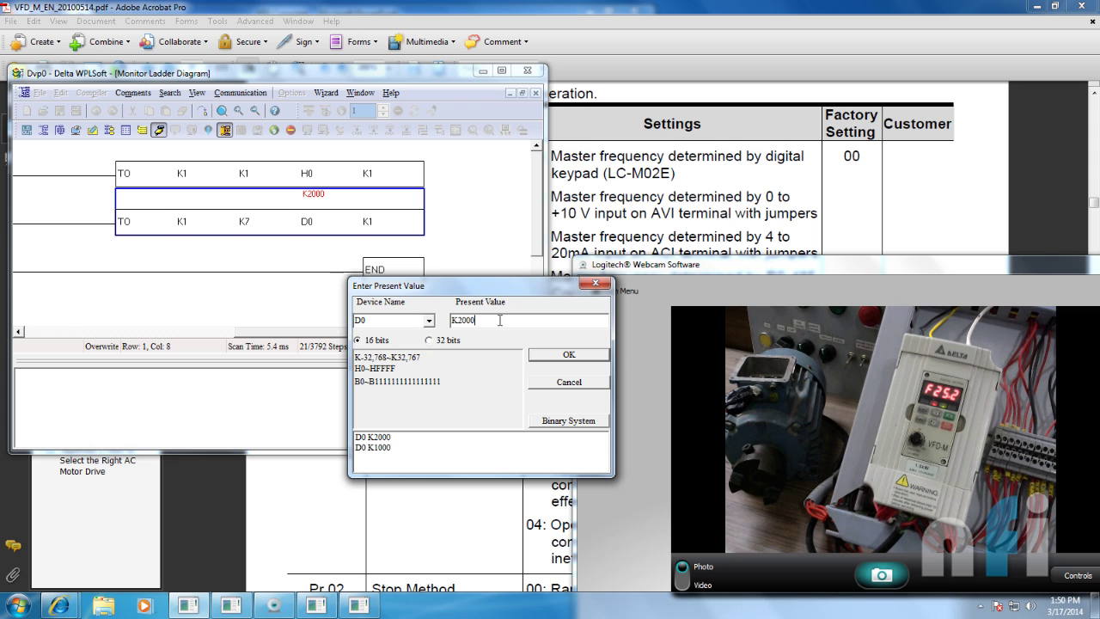
double_click(450, 323)
text(k4)
key(Return)
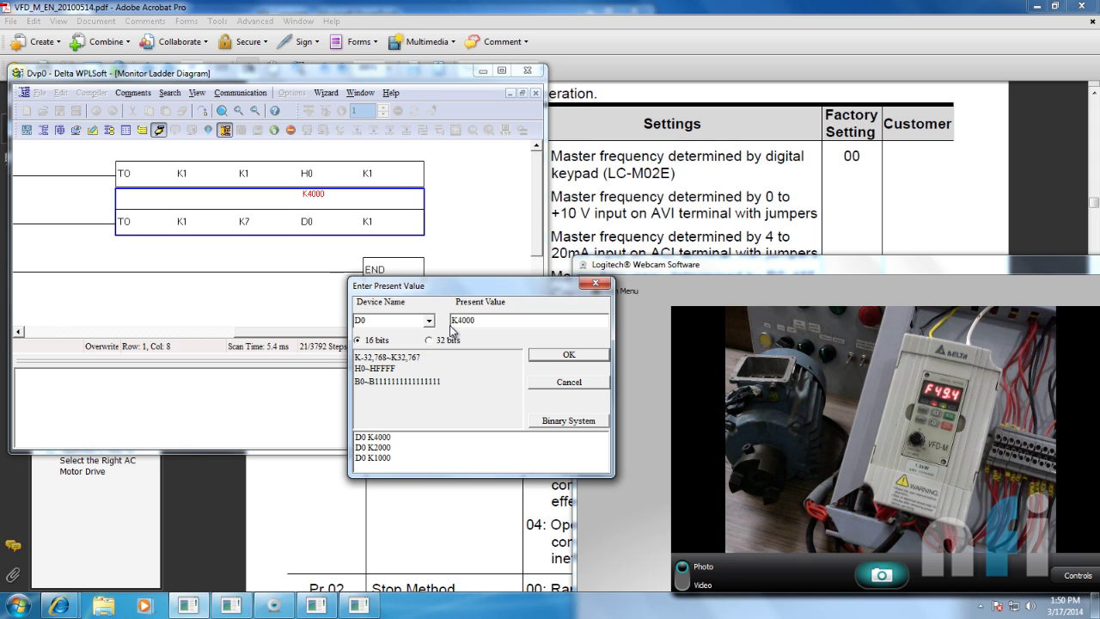
drag(464, 320, 460, 320)
text(3)
key(Return)
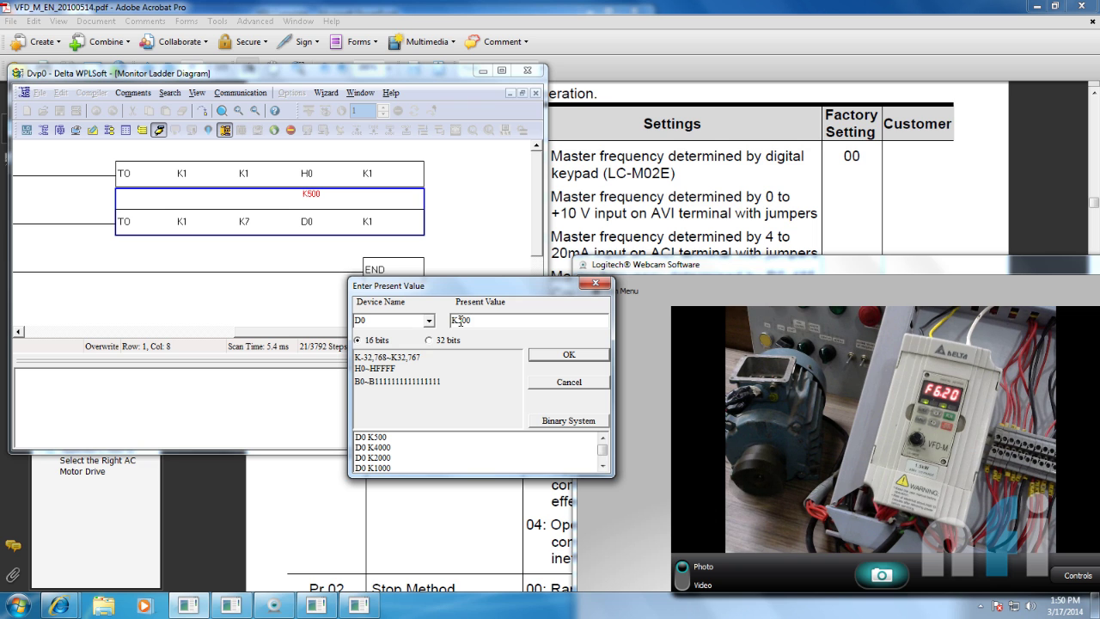
drag(457, 319, 486, 320)
text(1000)
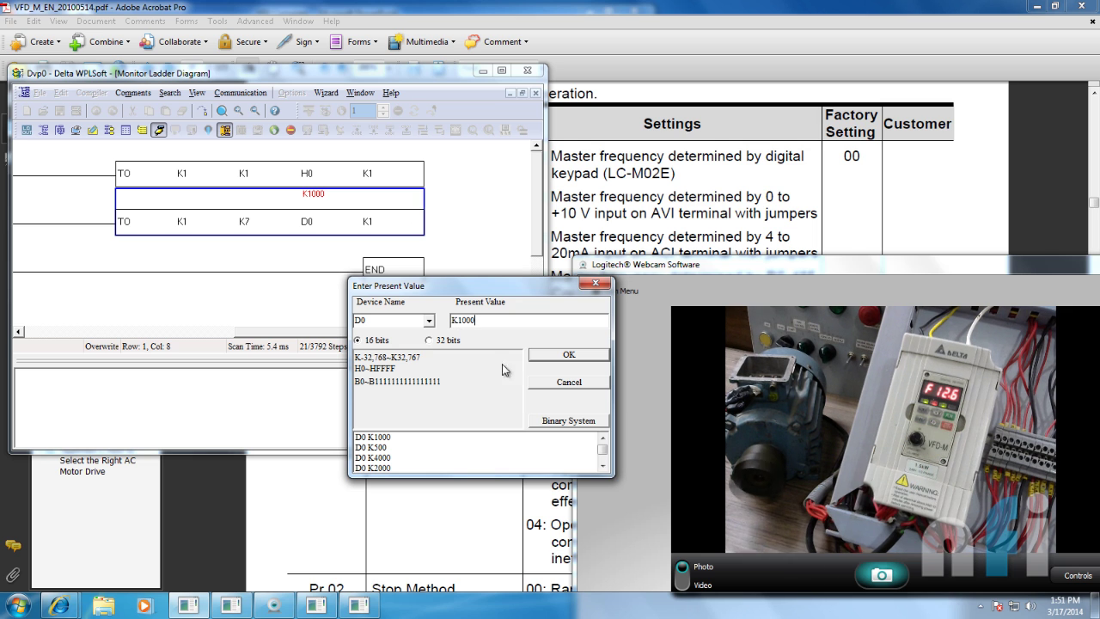
click(560, 382)
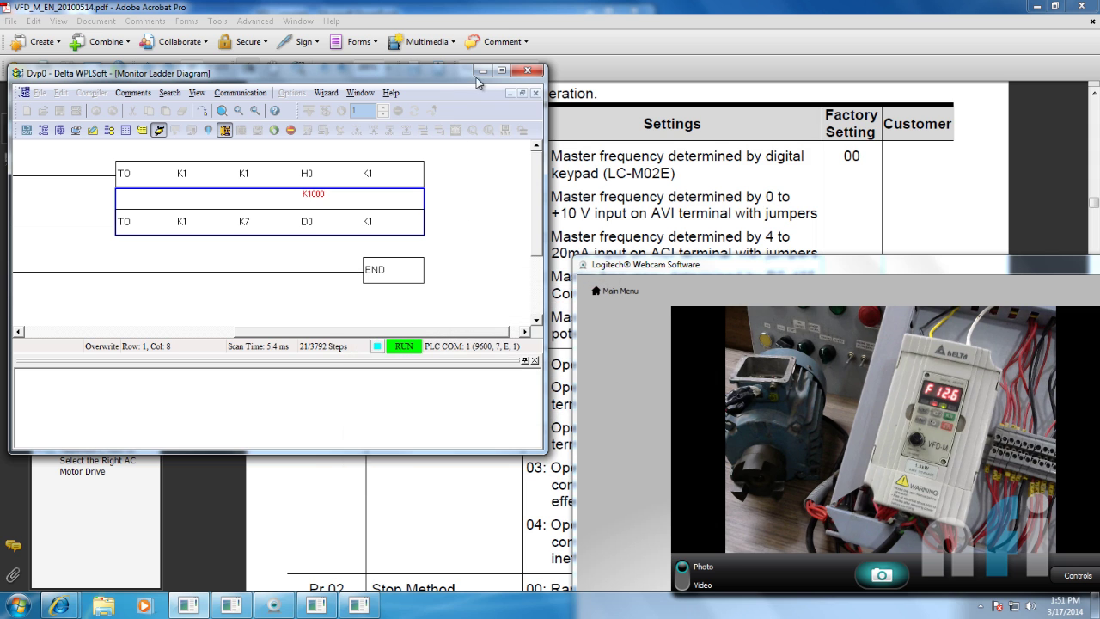
Move the ladder aside and show slide 10, highlighting '4 to 20mA' on the ACI input
drag(434, 75, 523, 75)
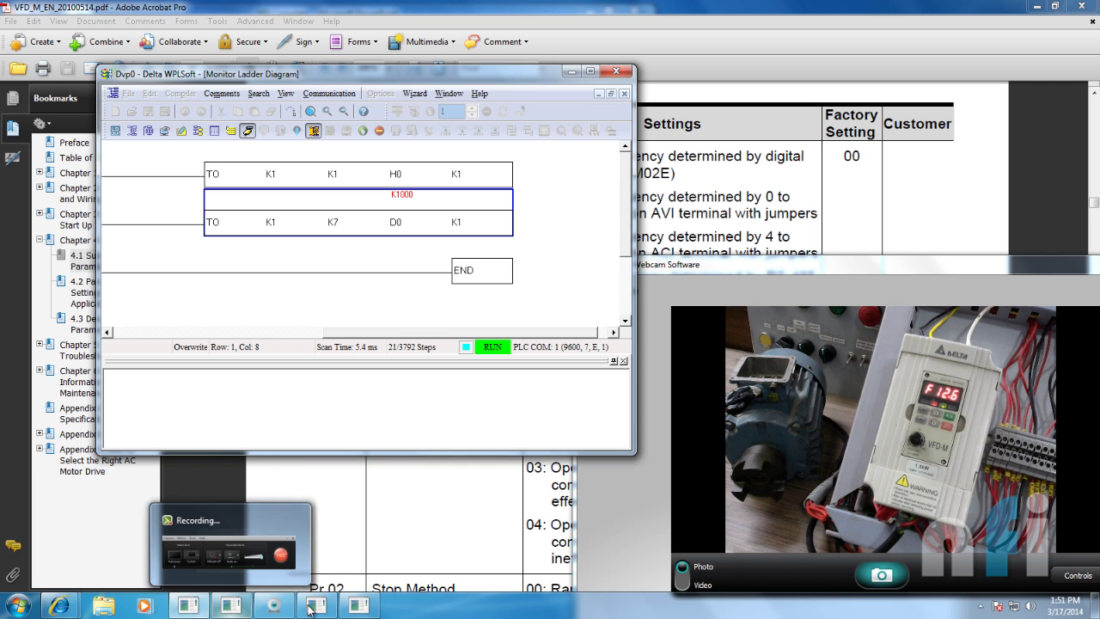
click(253, 539)
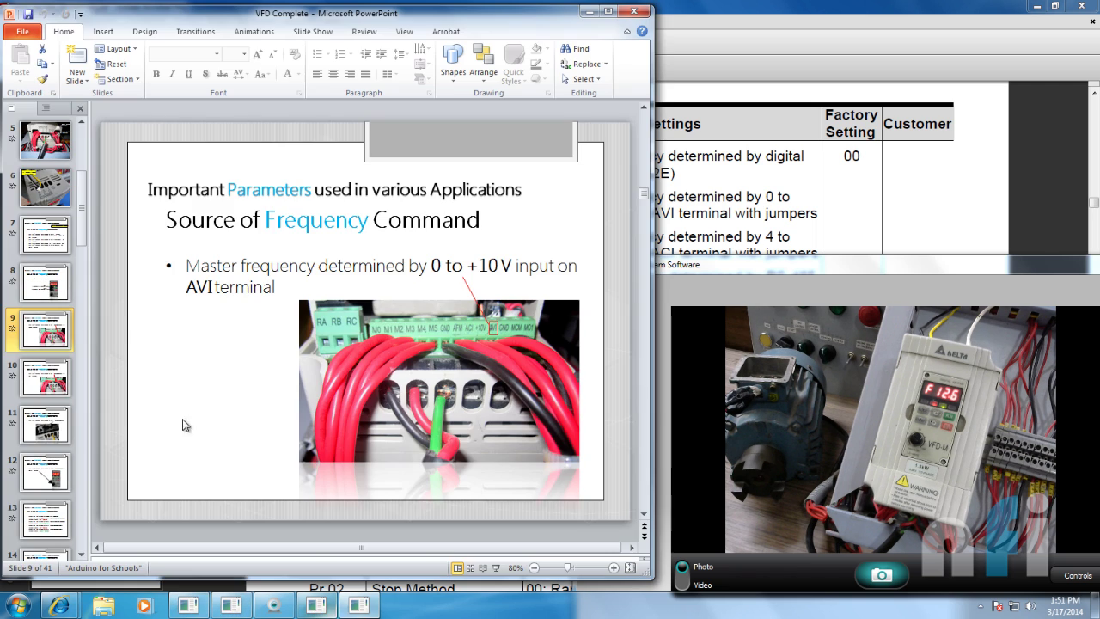
click(49, 378)
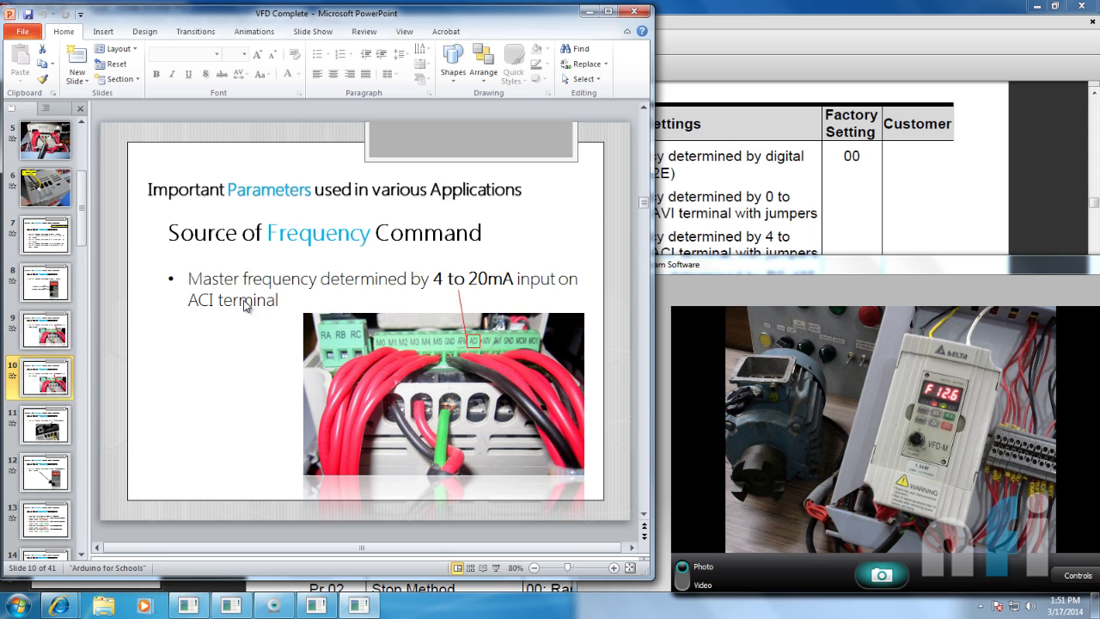
drag(434, 280, 514, 280)
click(225, 370)
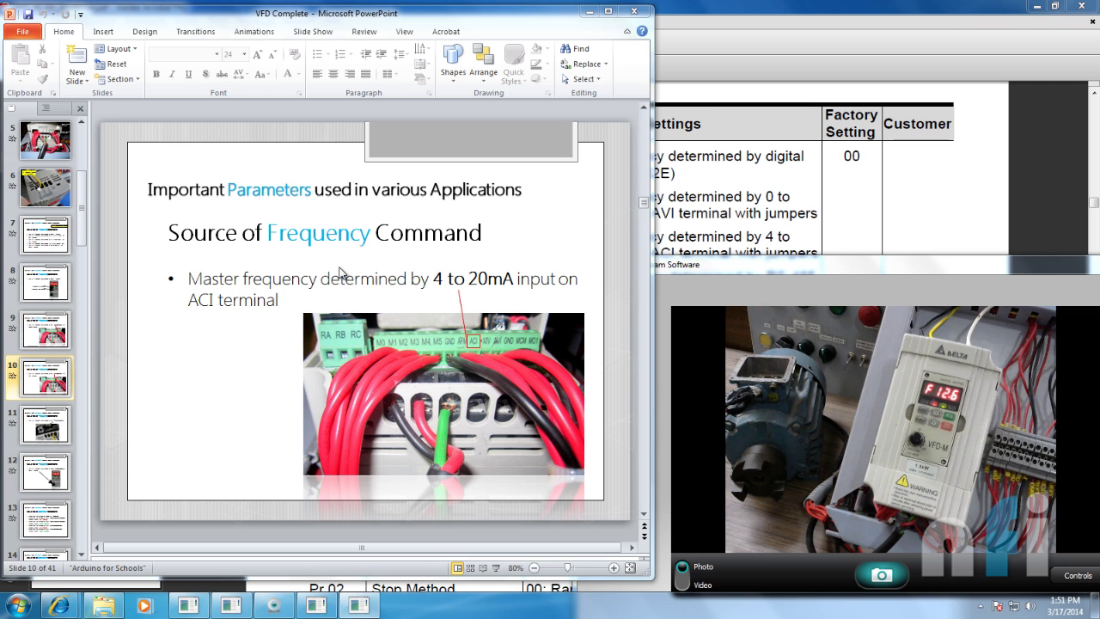
key(super+e)
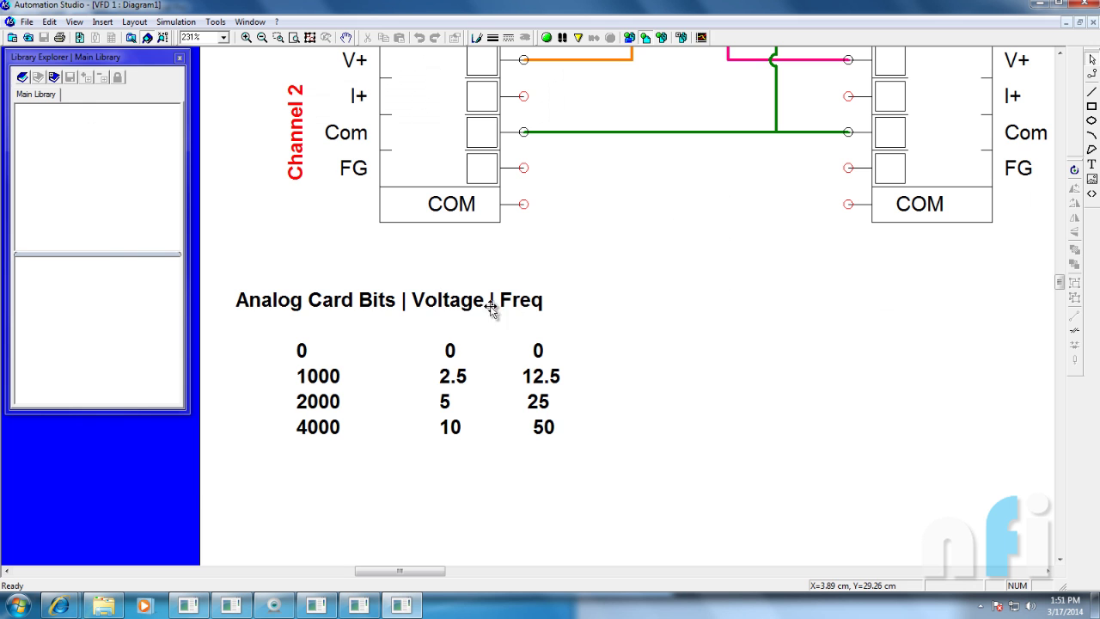
Rewire the orange wire from AVI to ACI and from V+ to the I+ terminal
scroll(740, 380, up, 10)
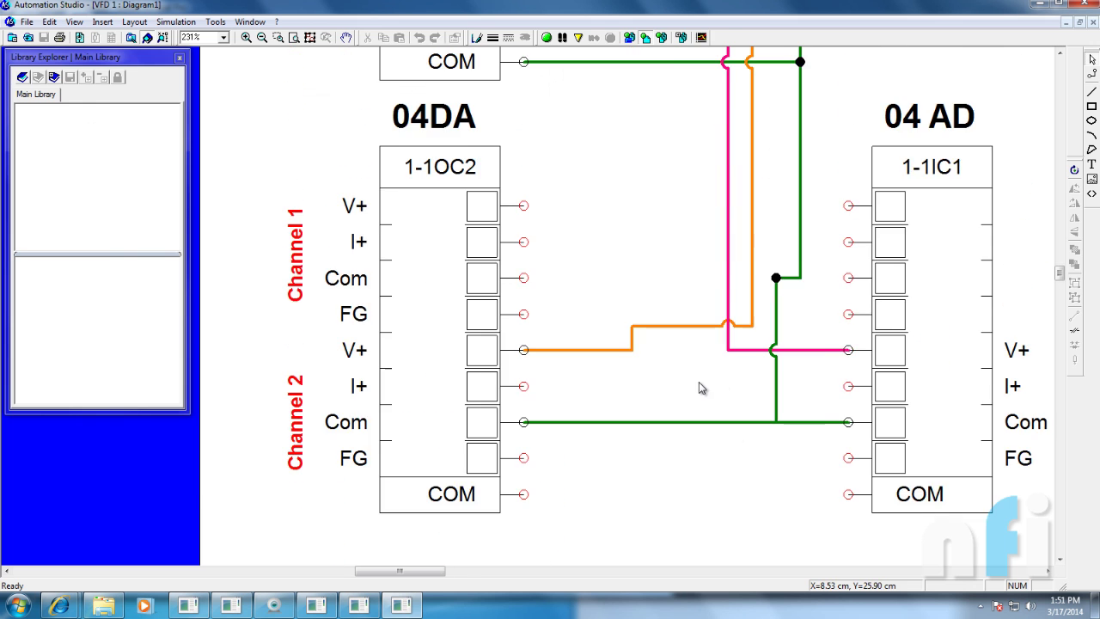
scroll(699, 382, up, 4)
scroll(729, 368, down, 1)
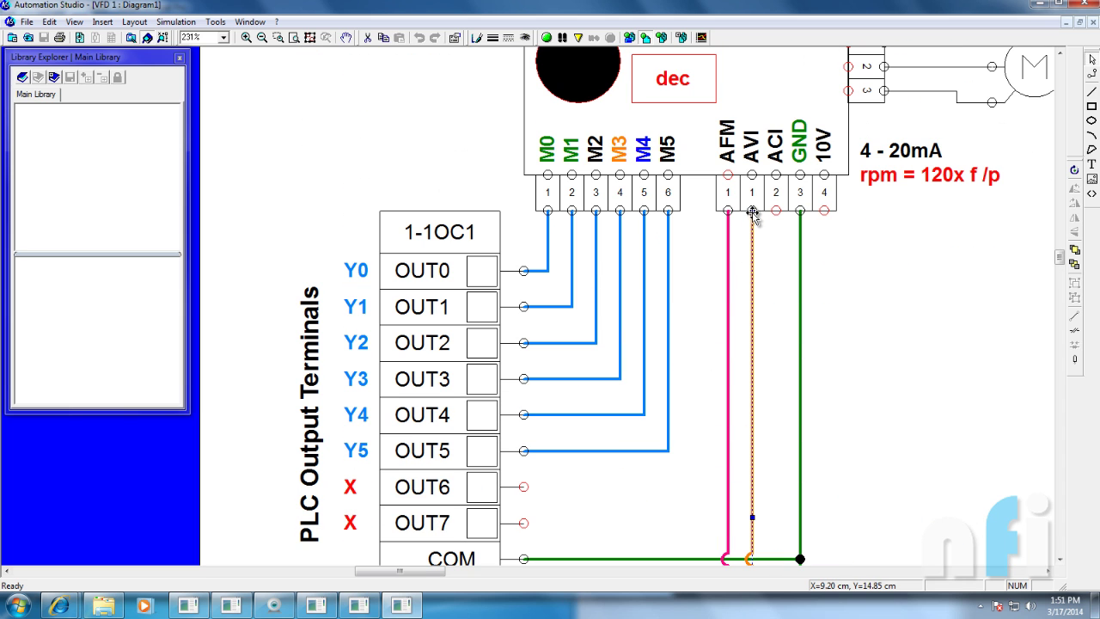
drag(752, 211, 776, 210)
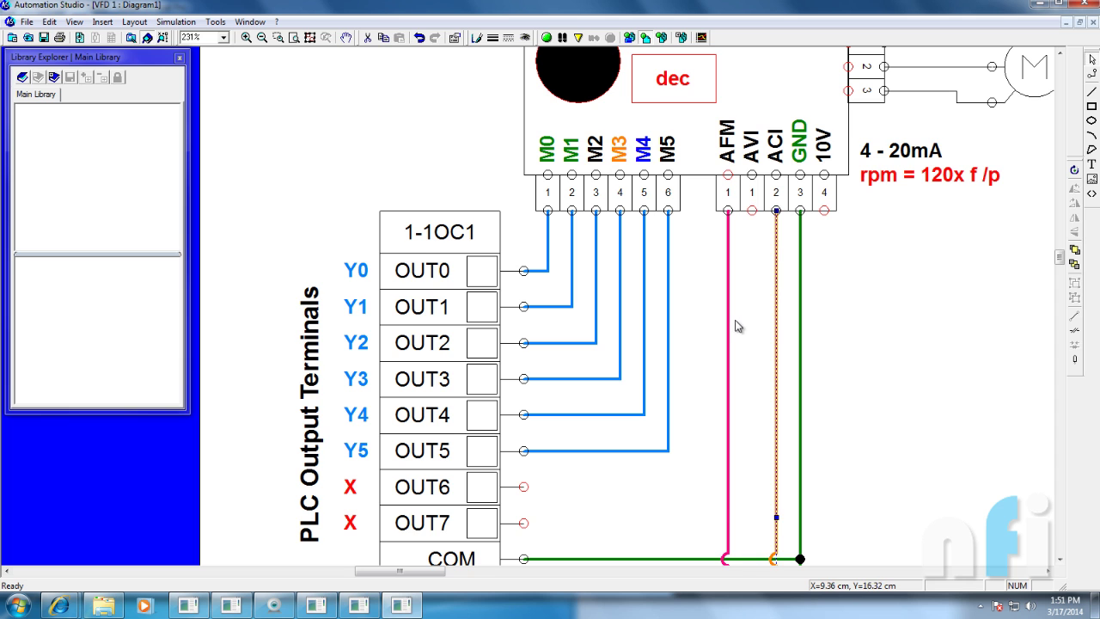
scroll(736, 325, down, 10)
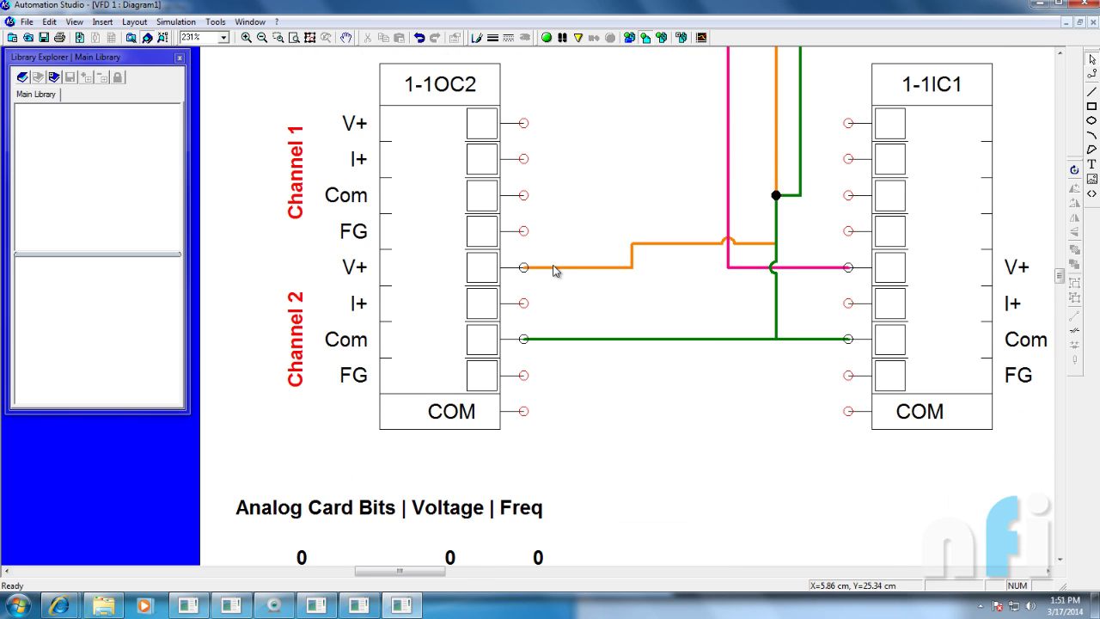
drag(523, 268, 524, 302)
click(544, 322)
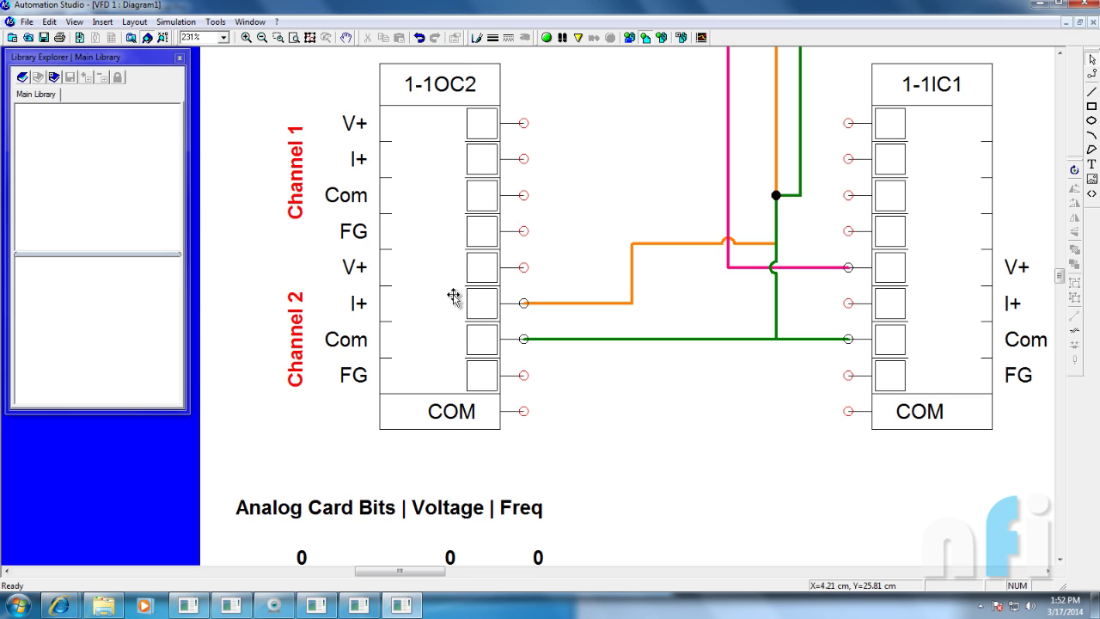
Review the Analog Card Bits | Voltage | Freq table below the wiring
scroll(453, 297, down, 3)
click(453, 424)
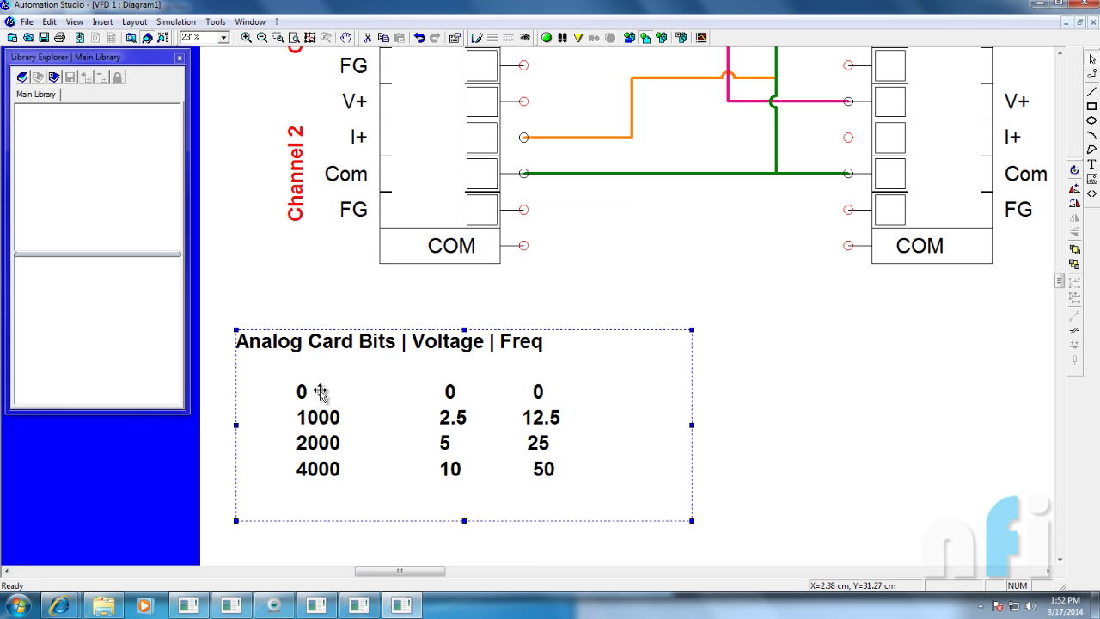
click(329, 544)
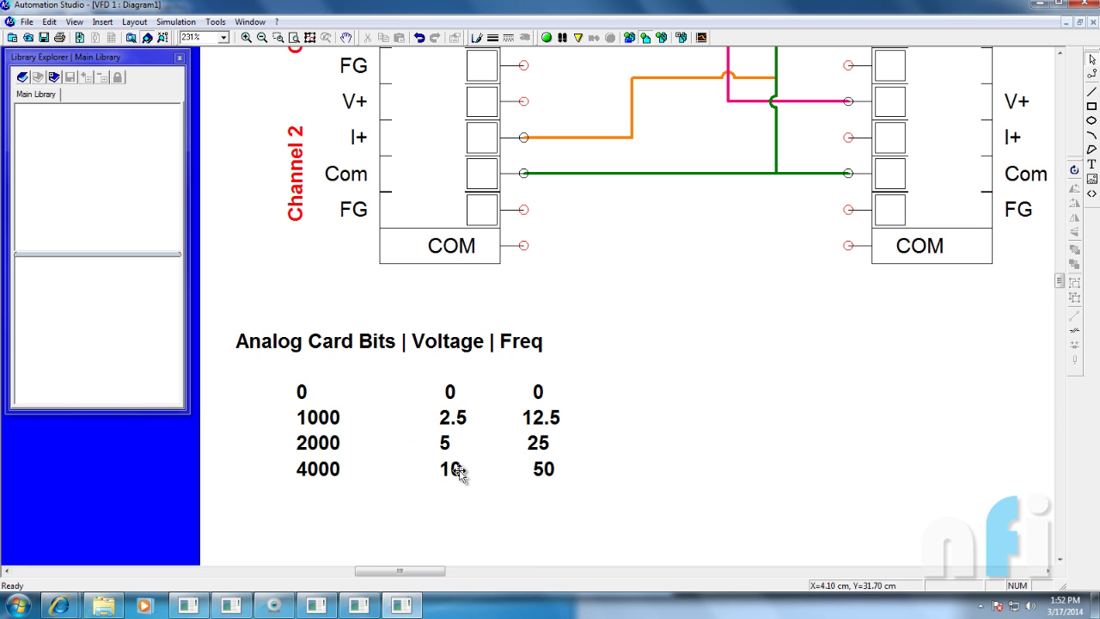
scroll(454, 472, up, 1)
scroll(494, 271, up, 1)
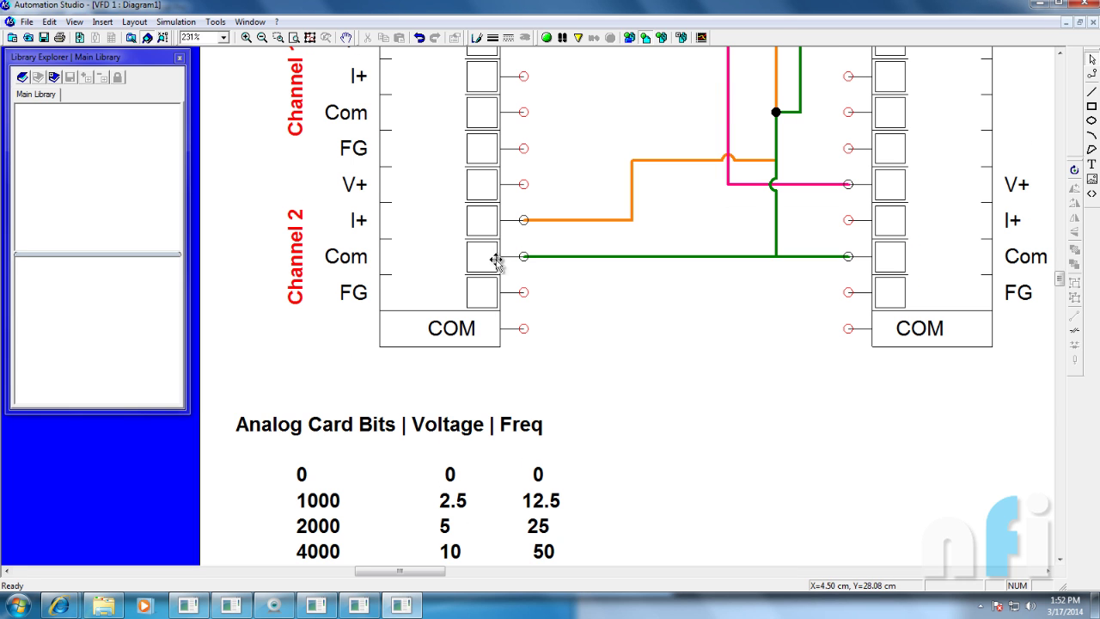
scroll(490, 353, down, 1)
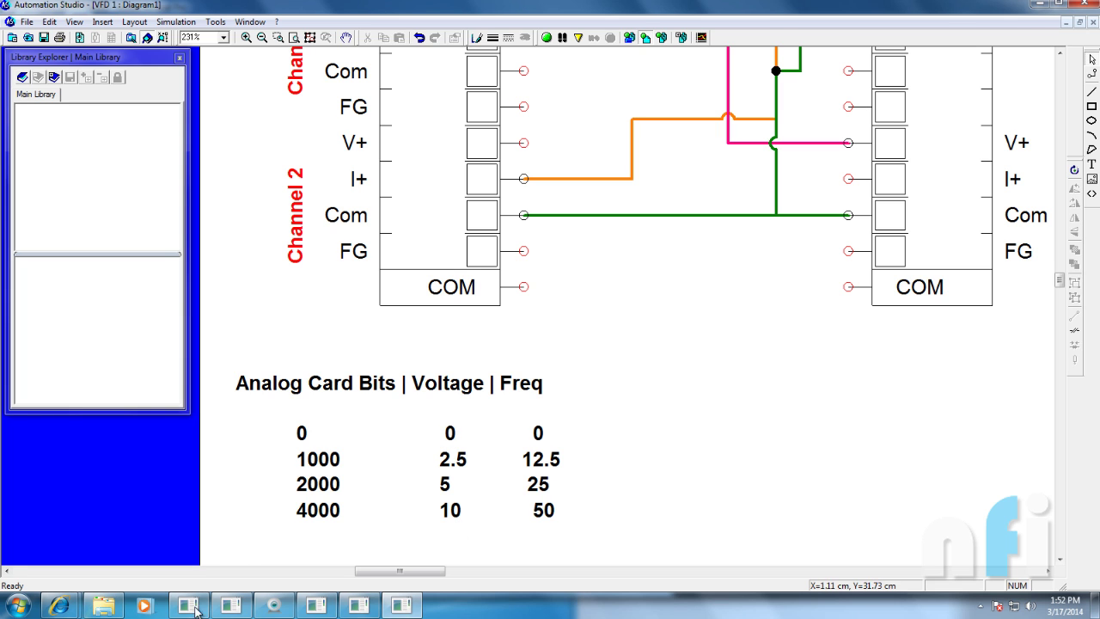
Check the TO K1 K7 rungs in the ladder, minimize it, and show the VFD Complete presentation
key(alt+Tab)
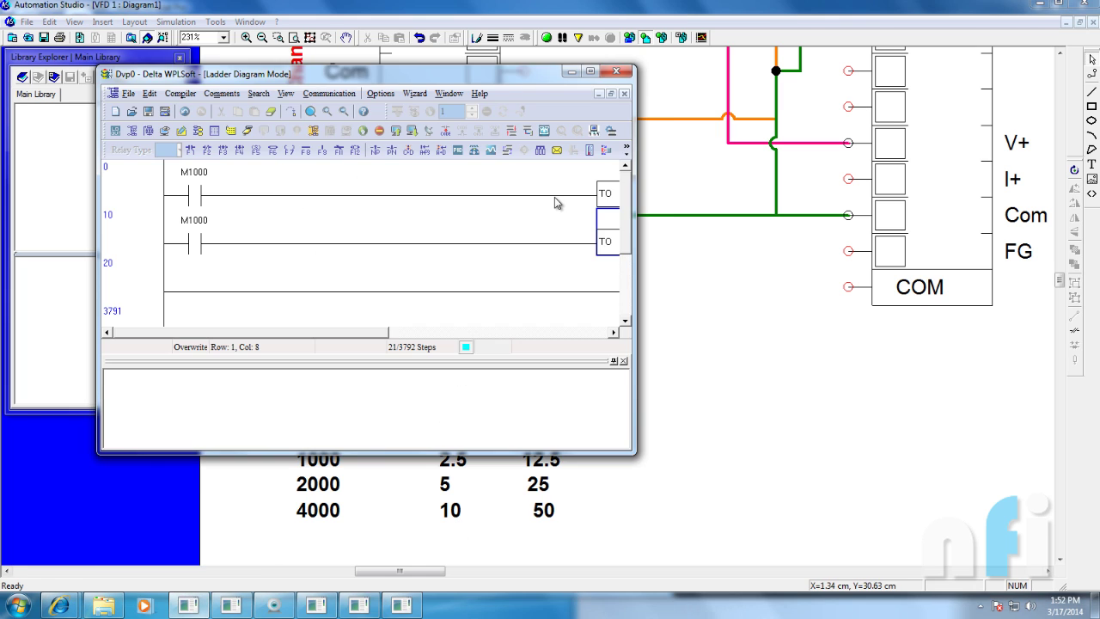
click(498, 335)
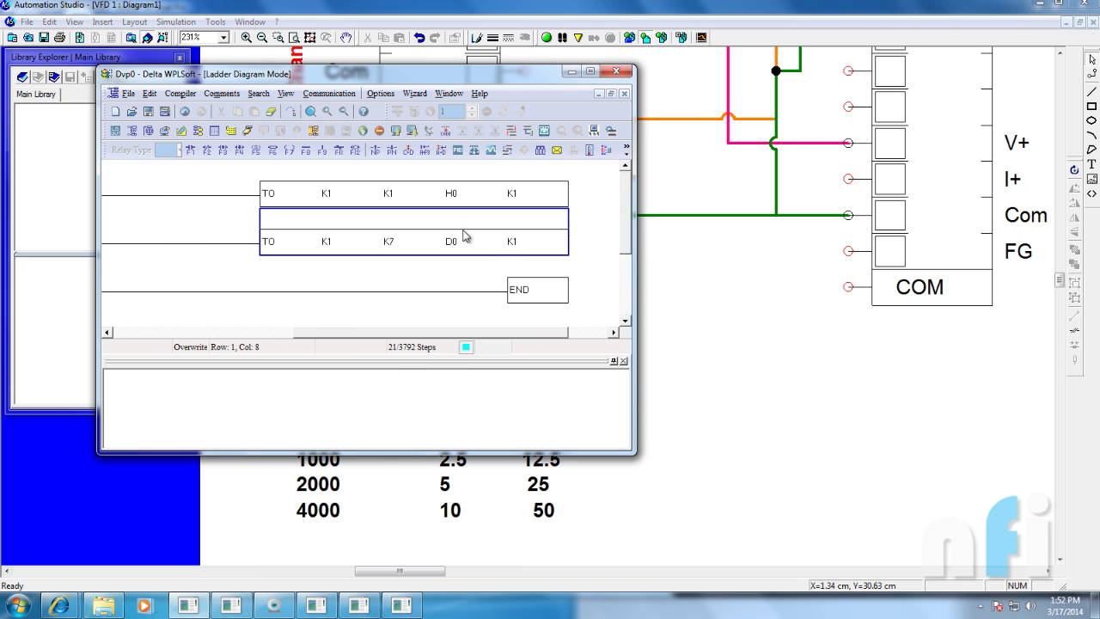
click(569, 72)
scroll(563, 432, up, 3)
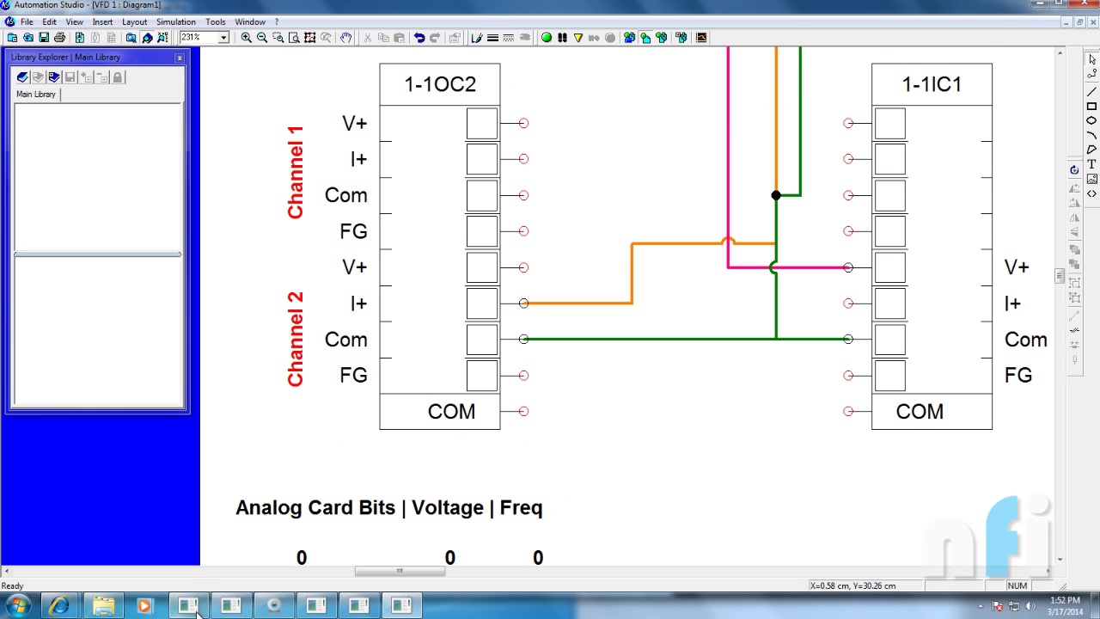
mouse_move(210, 610)
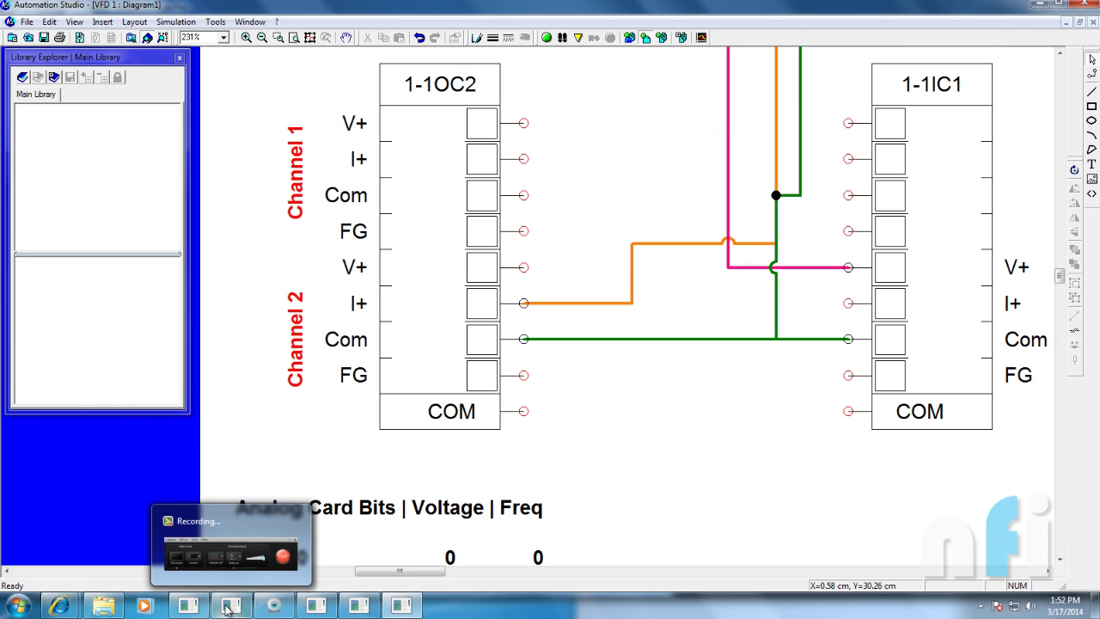
mouse_move(359, 611)
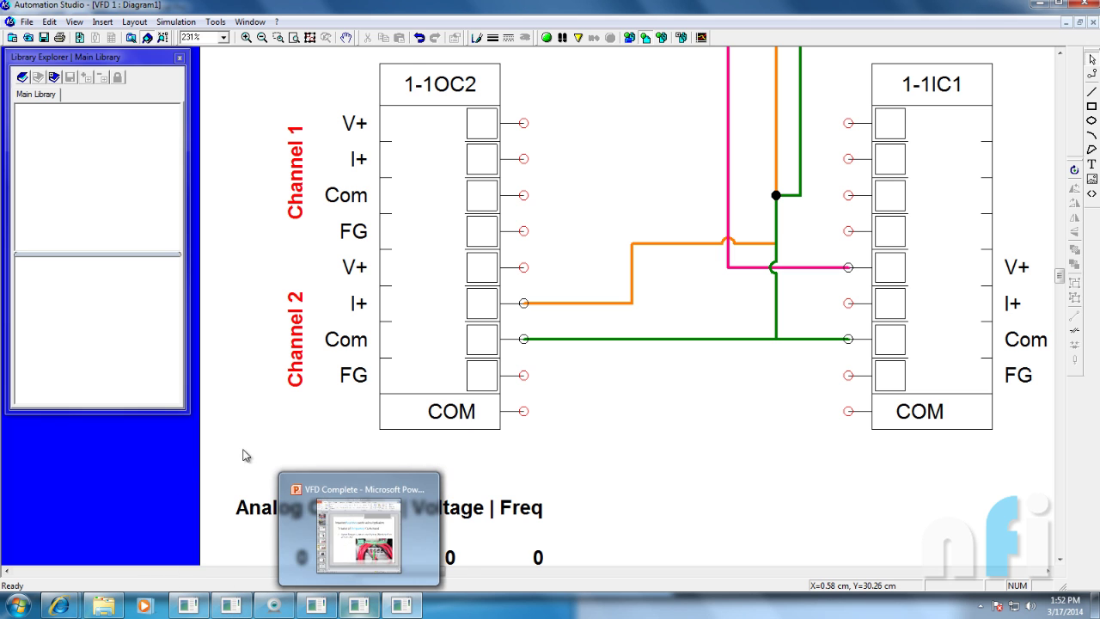
click(401, 606)
Show slide 11 and highlight the 'Rs-485 Comm. port' frequency source
scroll(47, 379, down, 1)
click(48, 378)
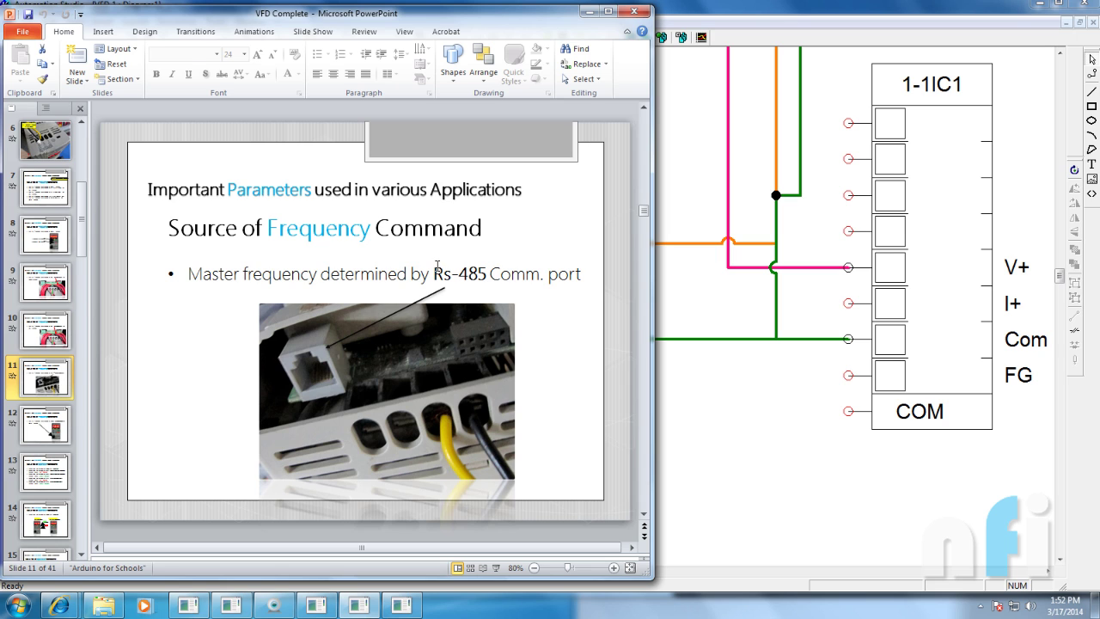
drag(459, 271, 552, 318)
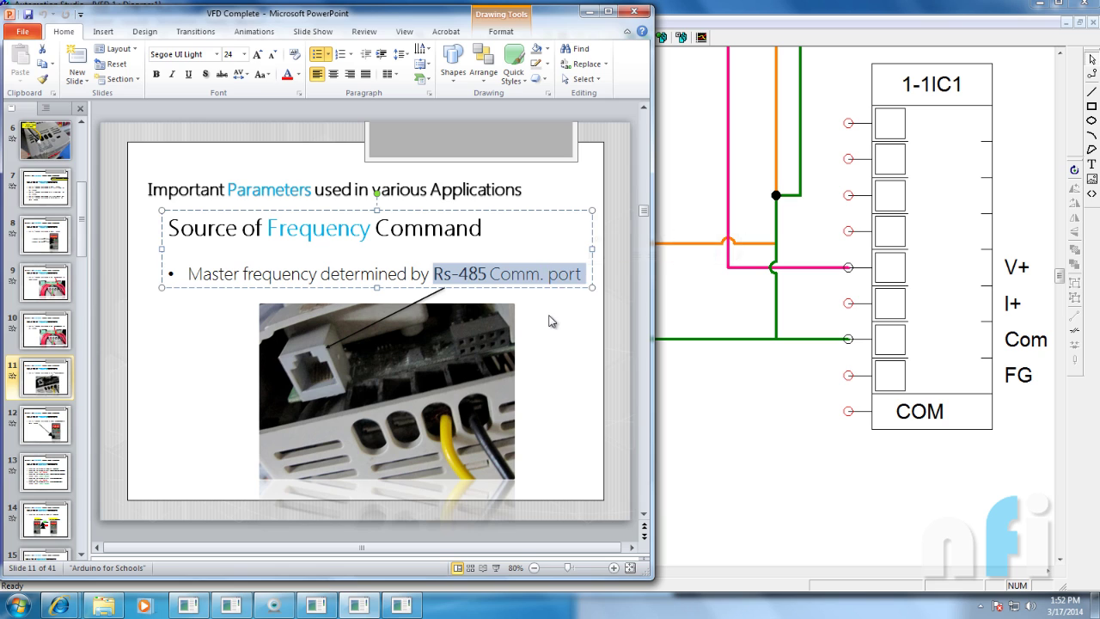
click(550, 320)
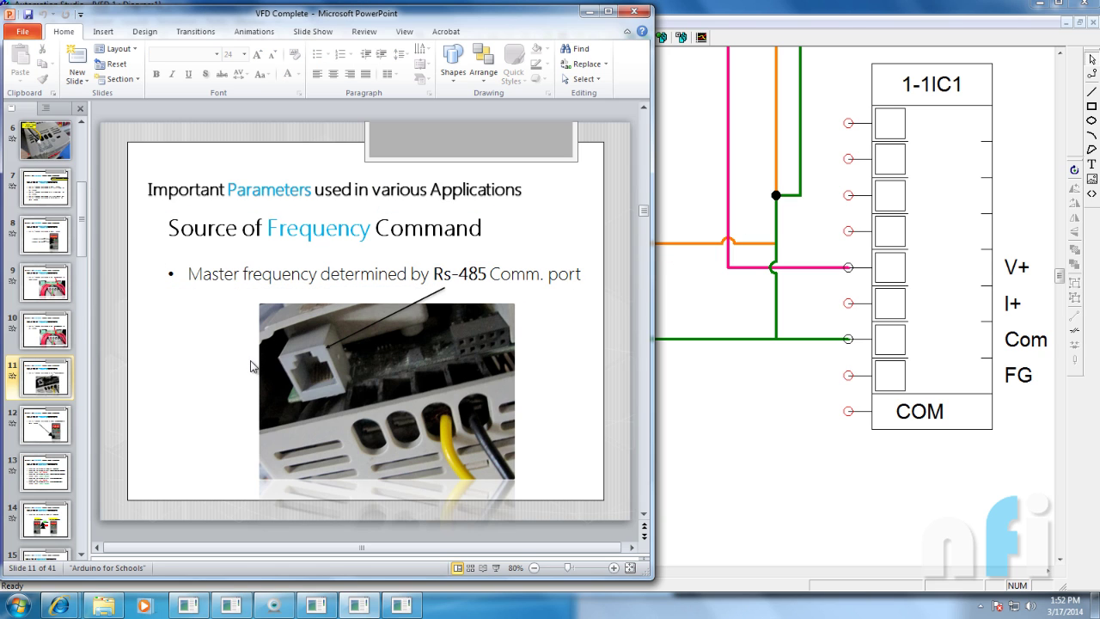
Show slide 12 and highlight the potentiometer frequency sentence before switching to the manual
click(47, 427)
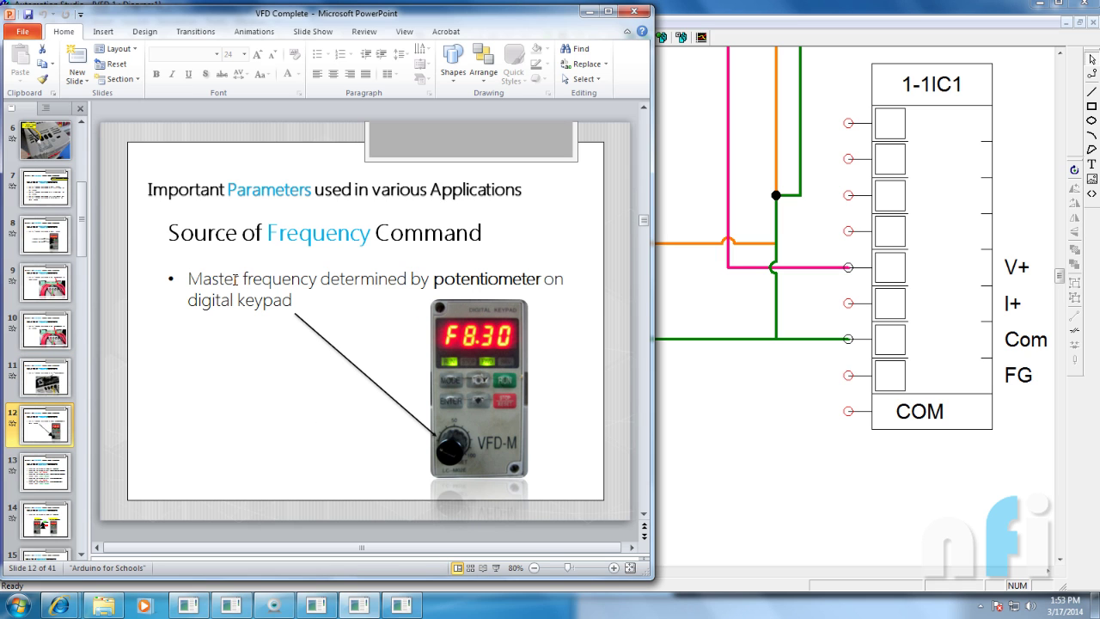
drag(187, 279, 501, 283)
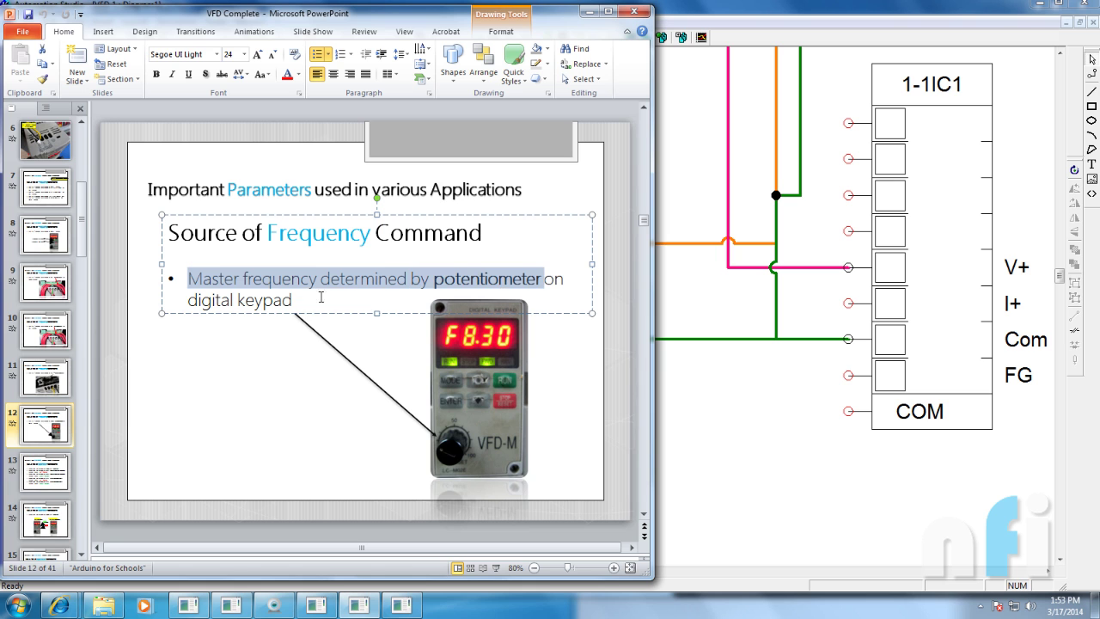
click(284, 299)
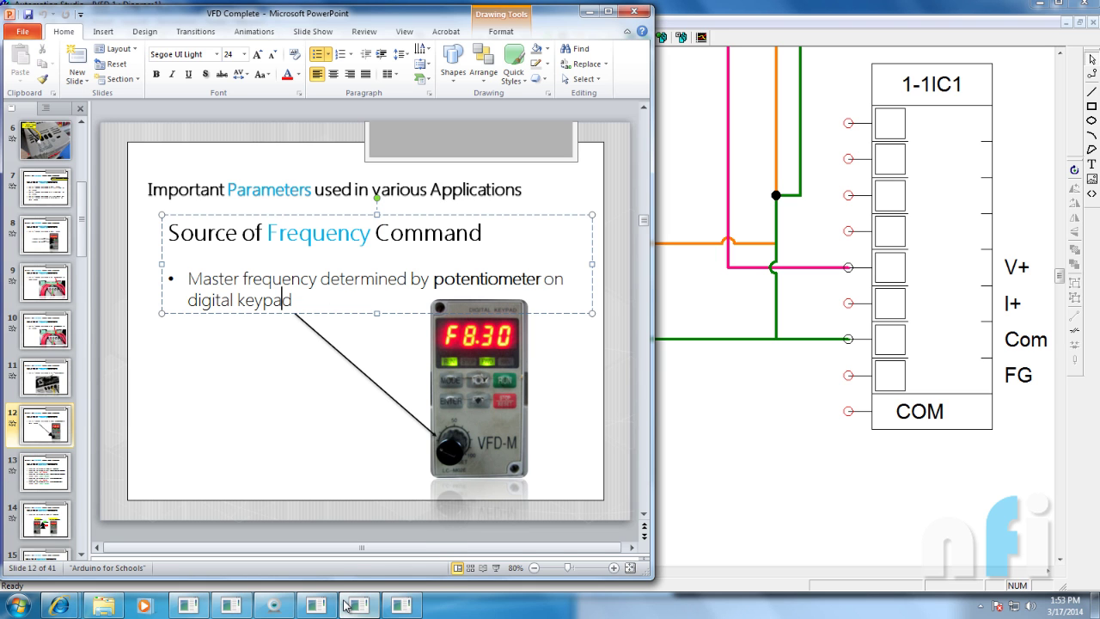
click(316, 606)
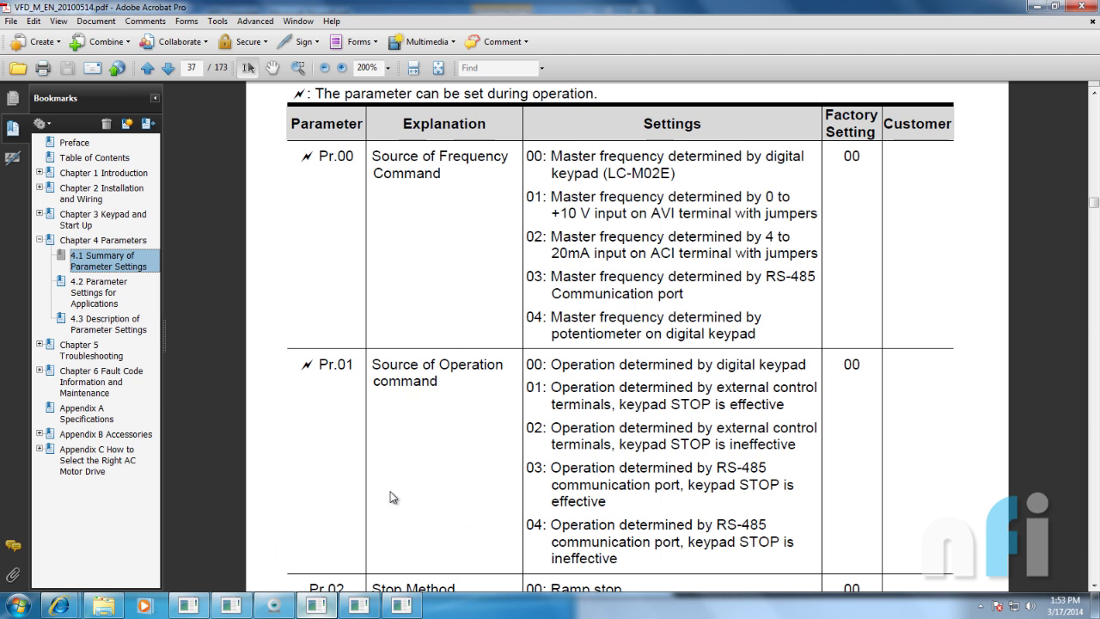
Check the drive on the webcam, then highlight Pr.00 setting 00 and 'keypad' in the manual
click(272, 607)
drag(759, 266, 763, 287)
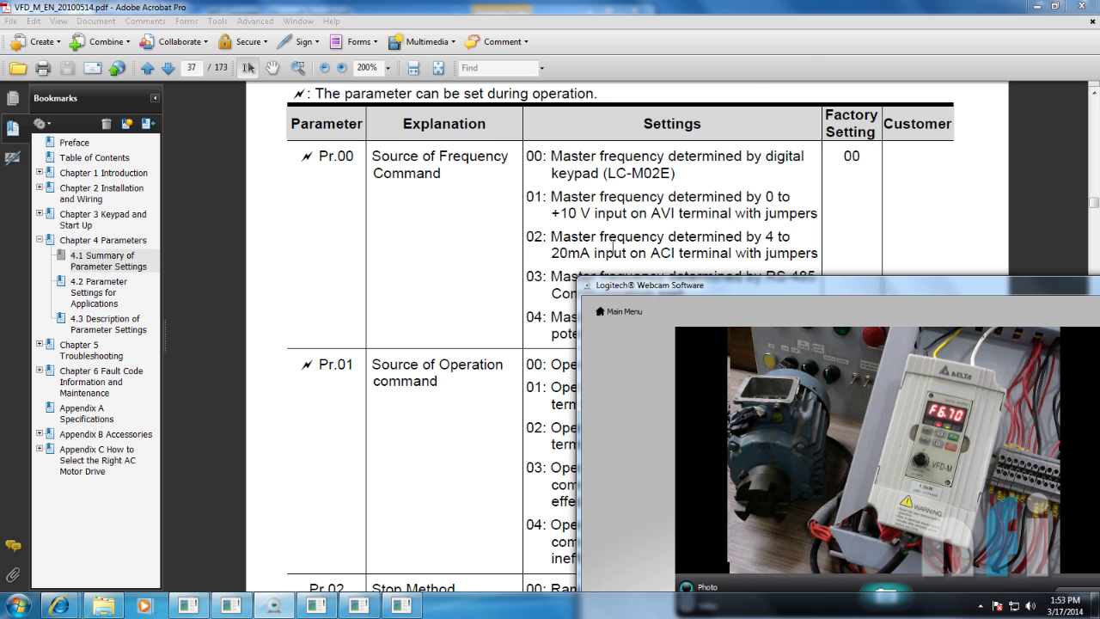
click(576, 240)
drag(551, 156, 804, 158)
double_click(563, 173)
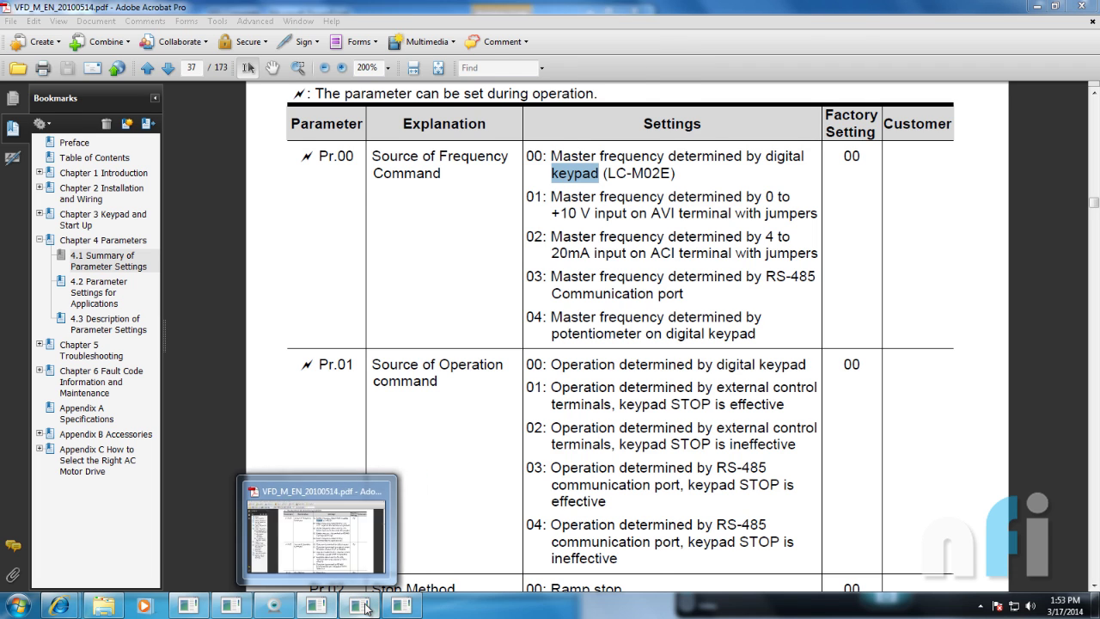
click(360, 605)
Revisit slides 8 keypad, 9 AVI 0-10 V, 10 ACI 4-20mA, 11 RS-485, 12 potentiometer
click(48, 225)
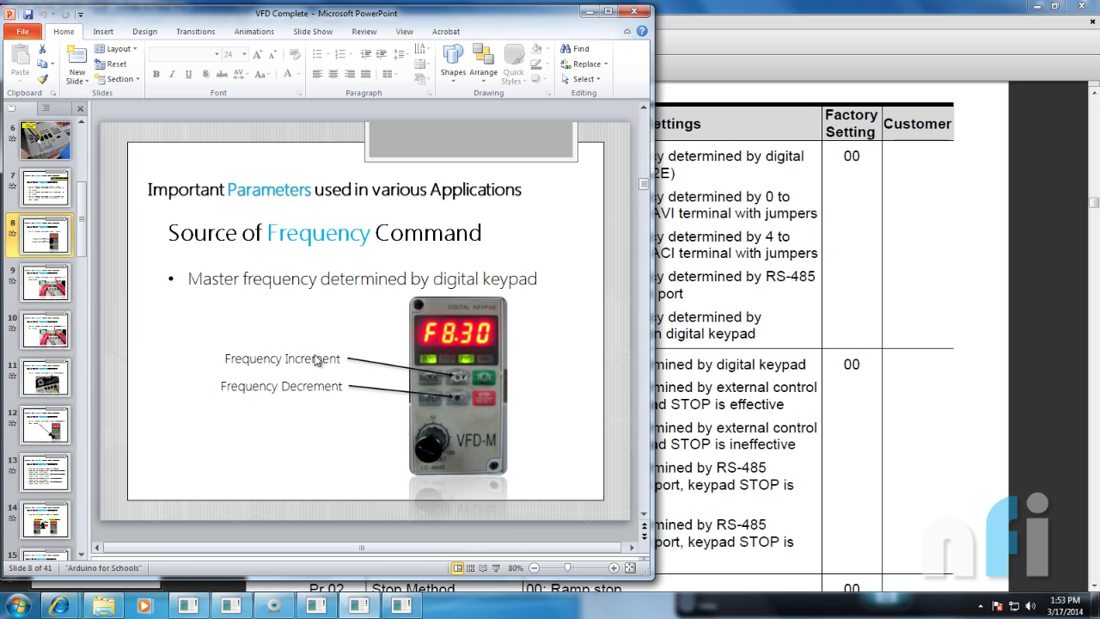
click(41, 292)
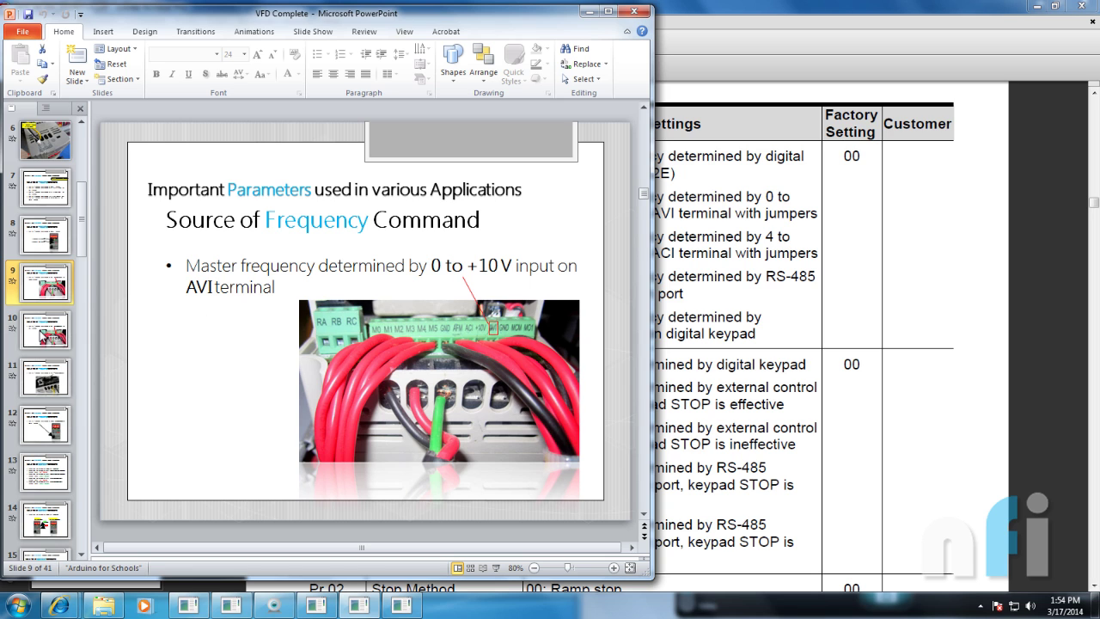
click(41, 333)
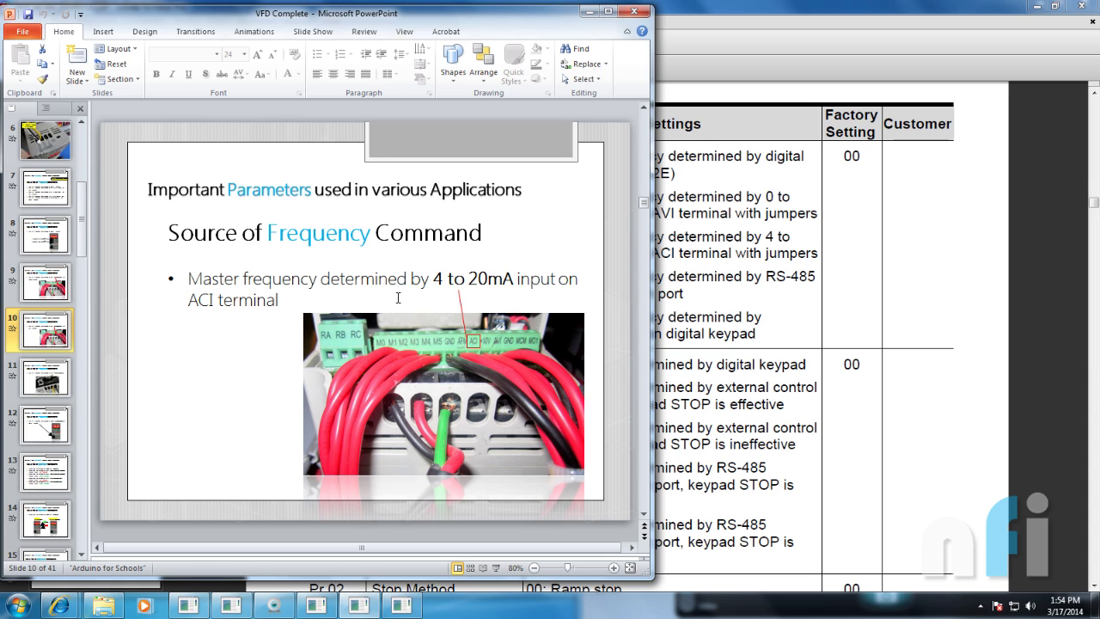
click(45, 387)
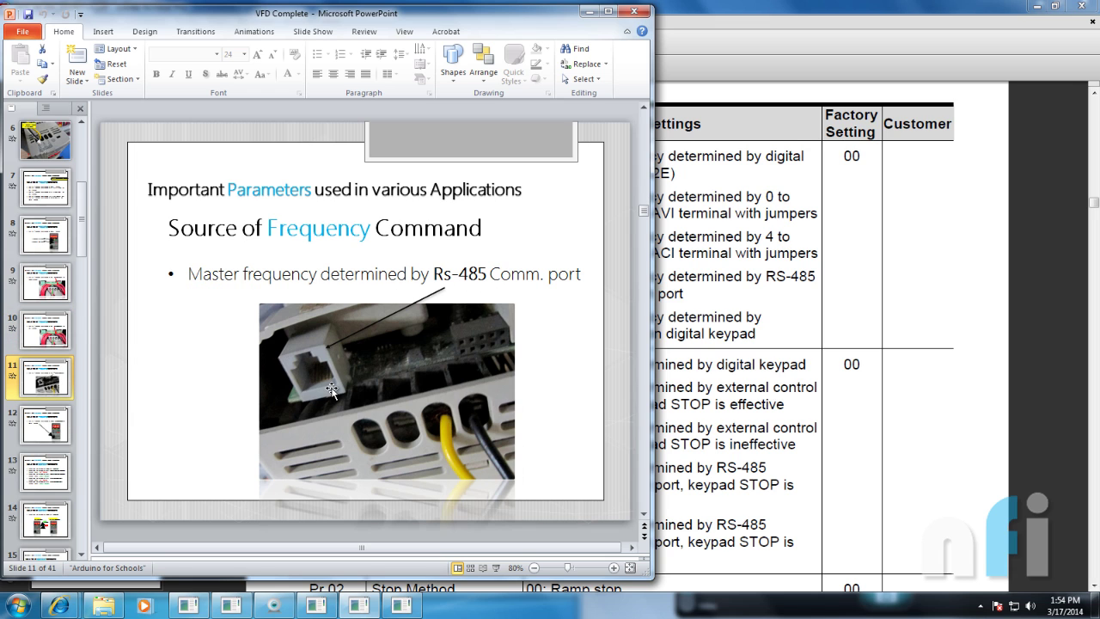
click(325, 388)
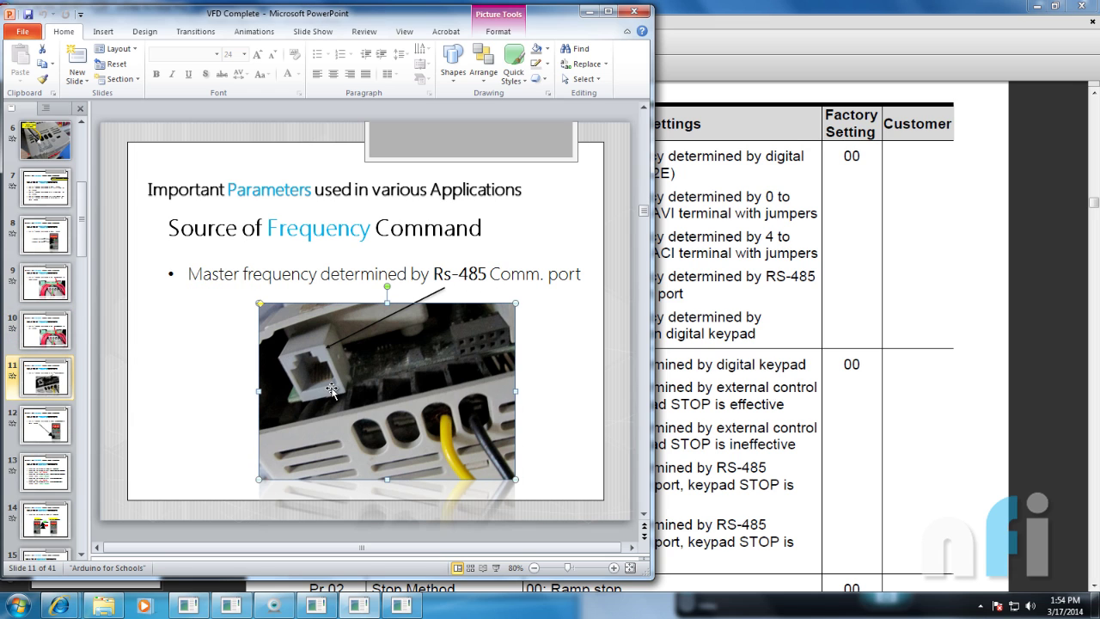
click(65, 419)
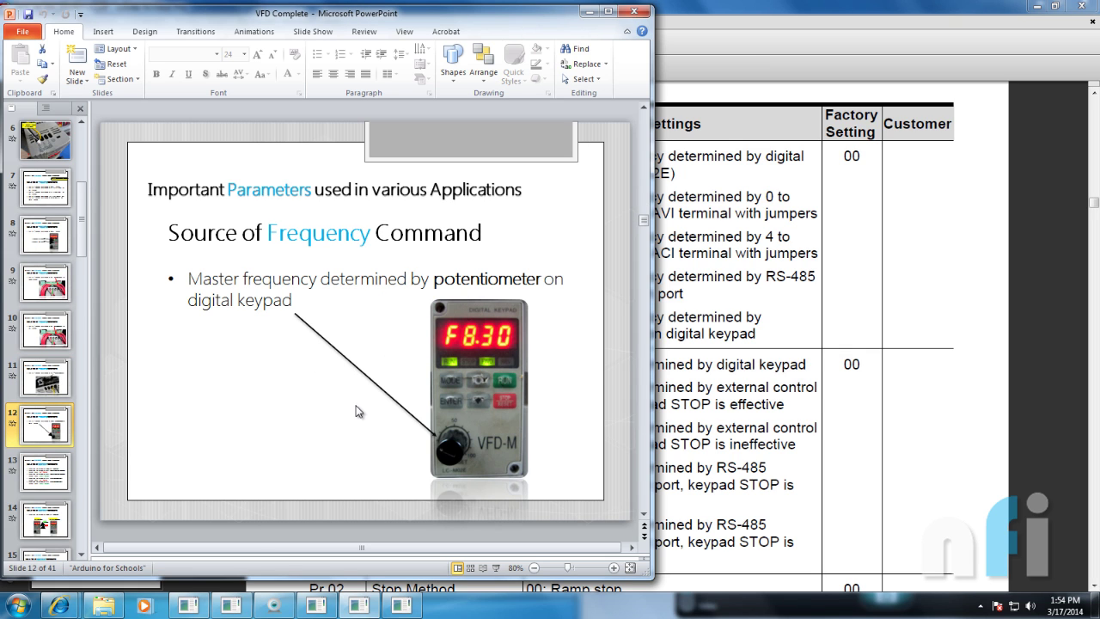
click(329, 432)
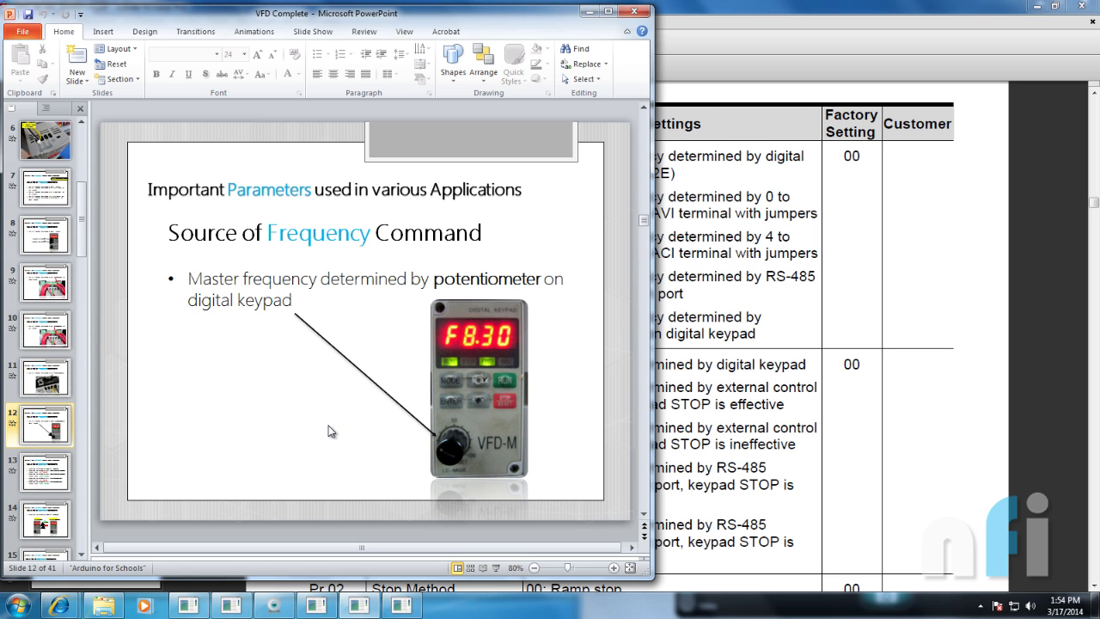